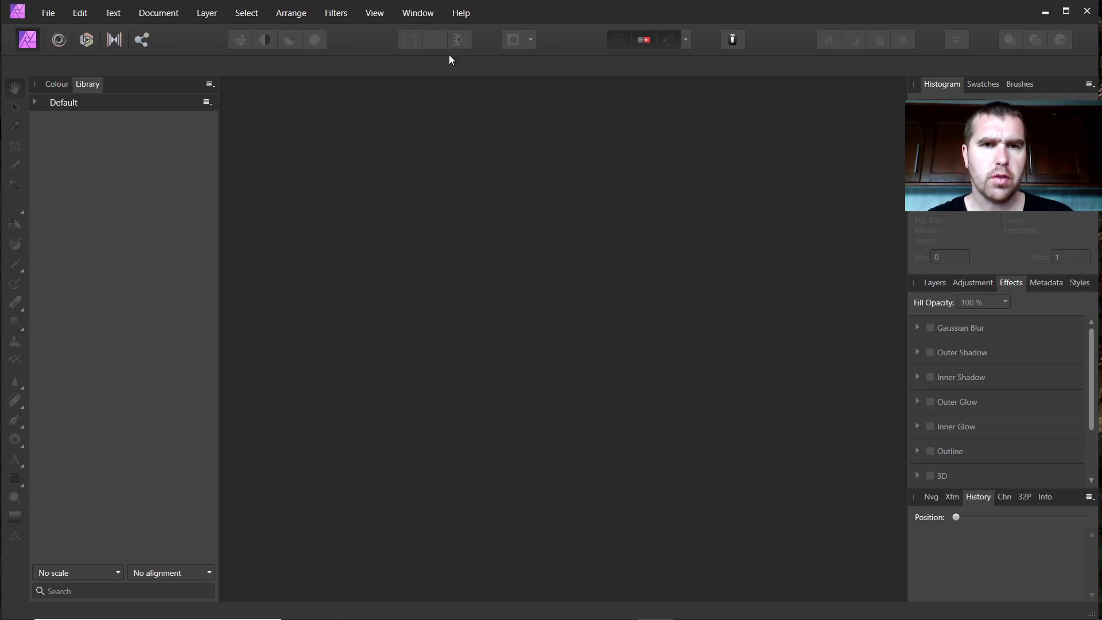
Step: Browse Affinity Photo's filter plugins list, then close it without choosing anything
left_click(340, 23)
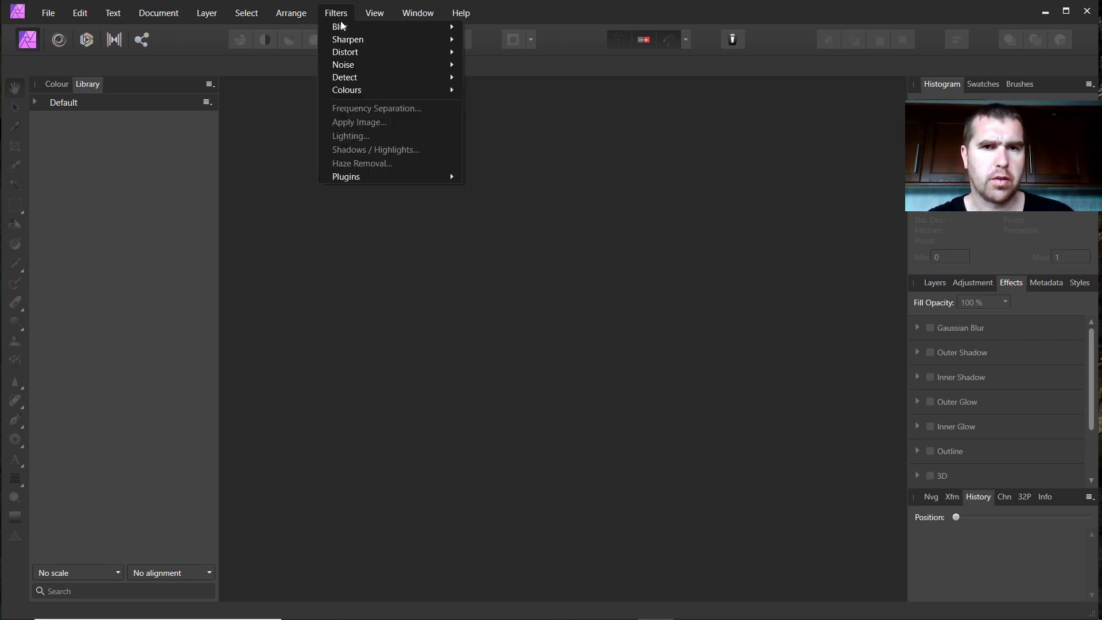
mouse_move(402, 176)
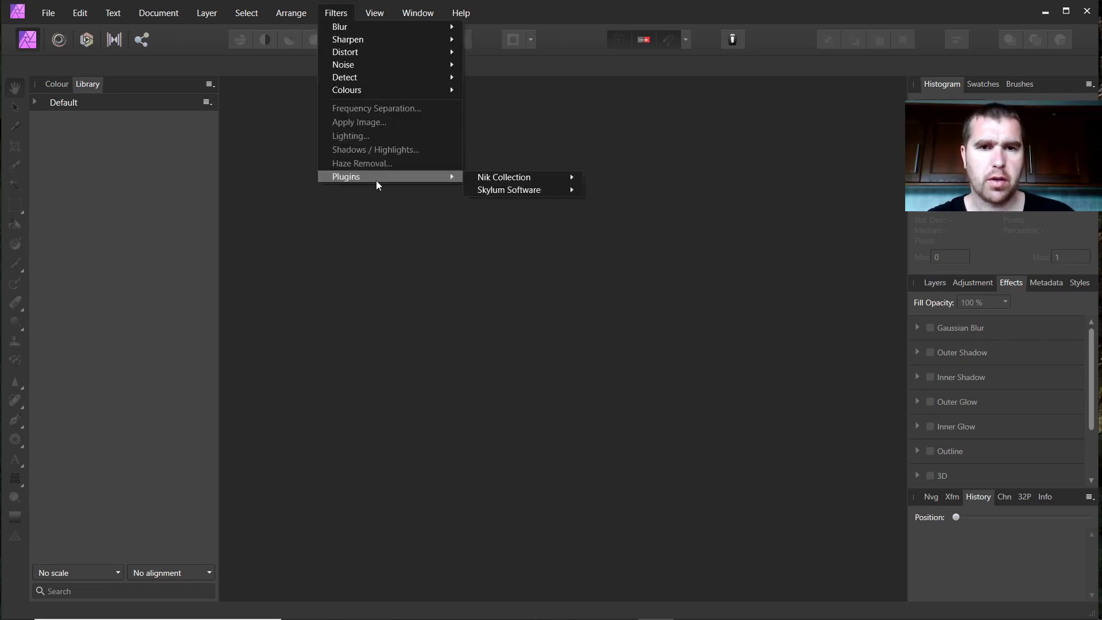
left_click(364, 237)
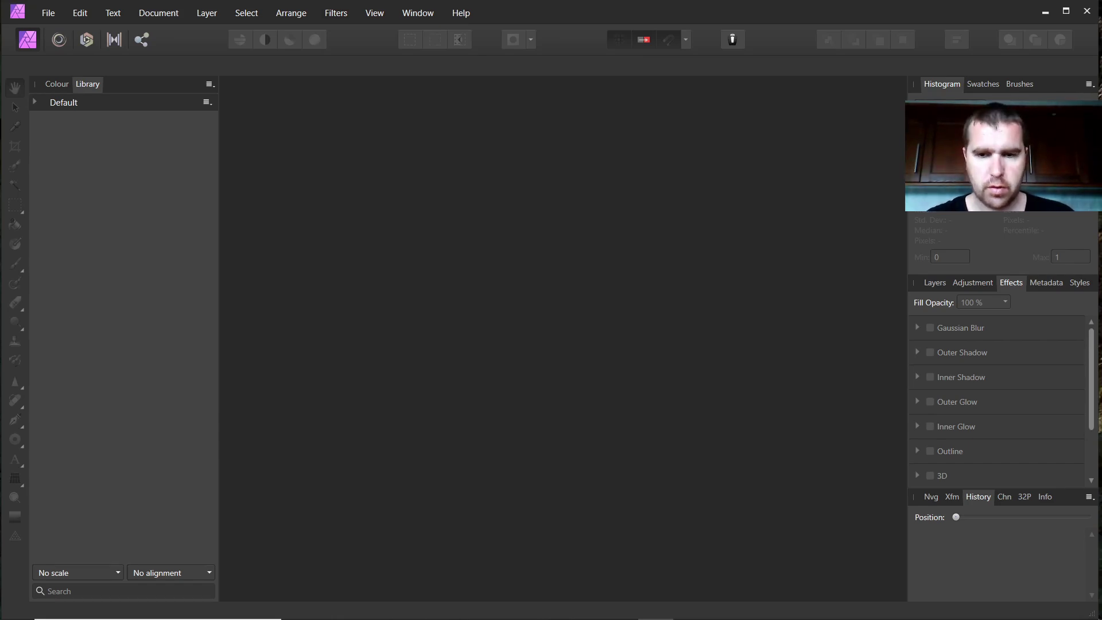
Step: Launch Luminar 3 and review its Install Plugins options: Photoshop, Lightroom Classic, Photoshop Elements
mouse_move(693, 611)
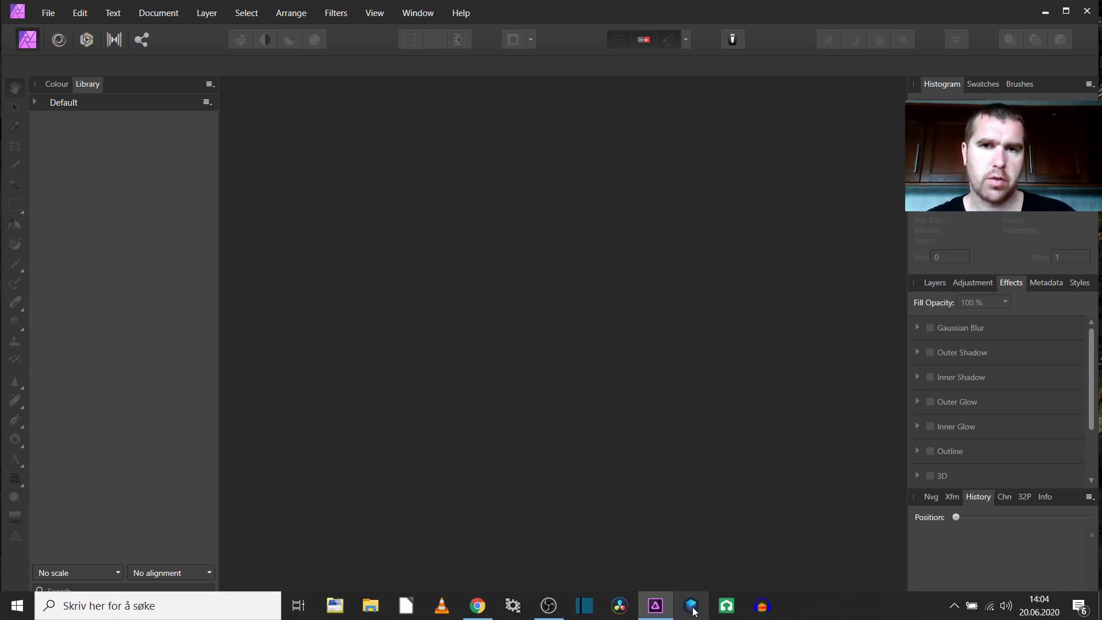
left_click(693, 612)
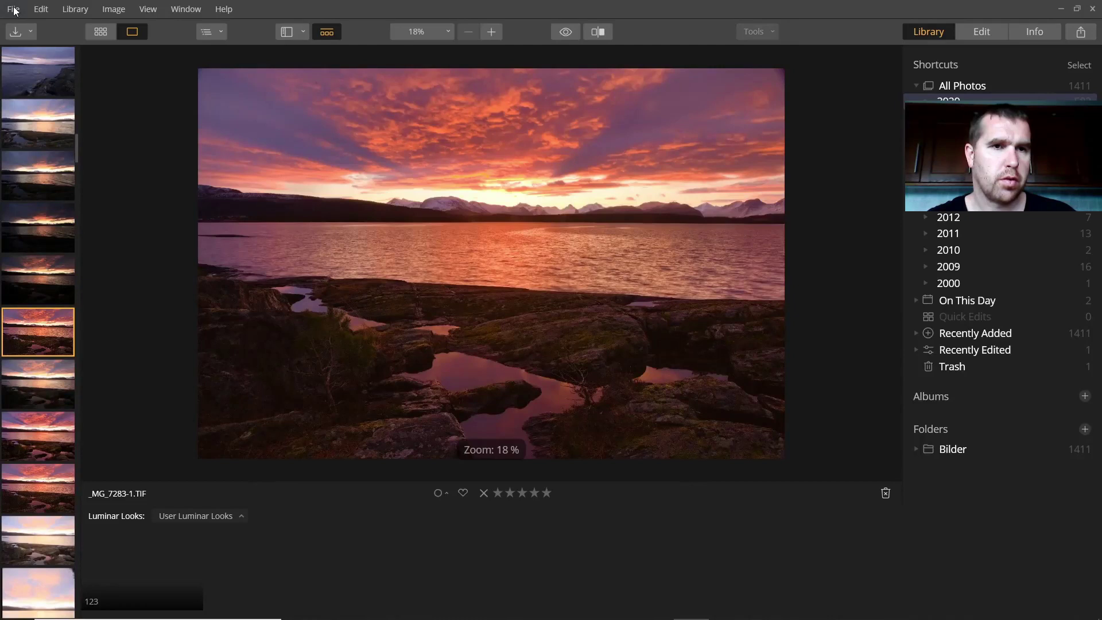
left_click(13, 10)
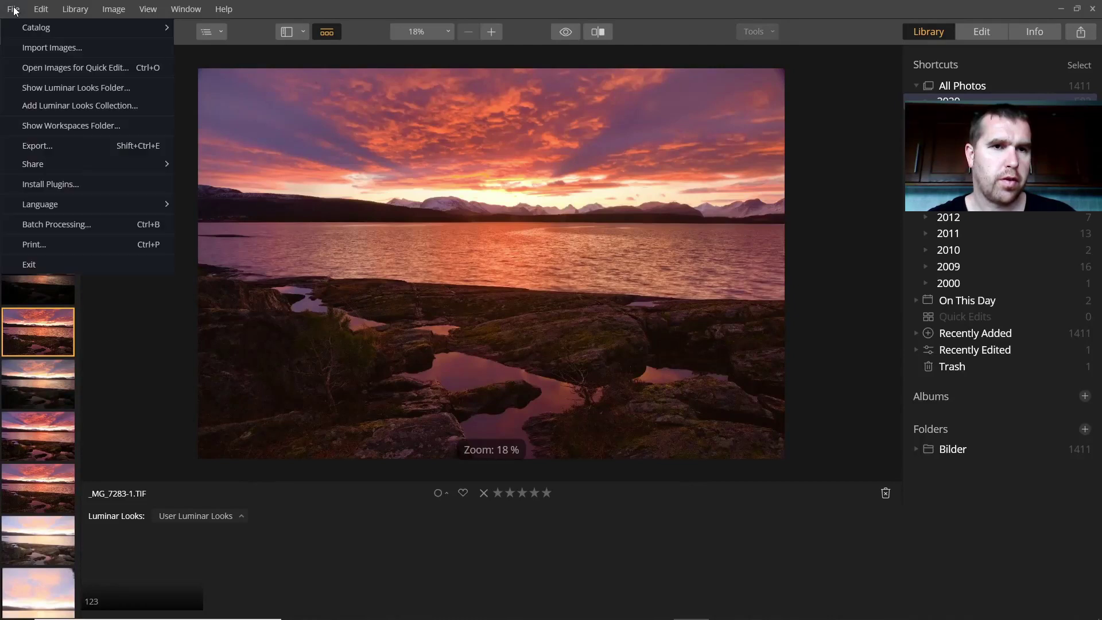
left_click(62, 188)
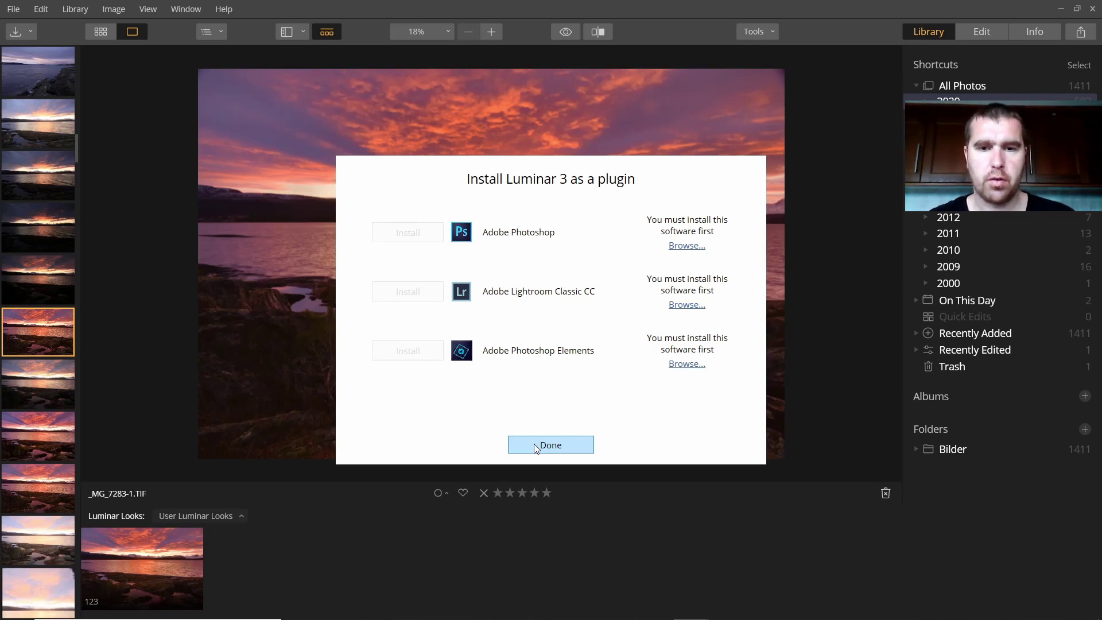
left_click(535, 445)
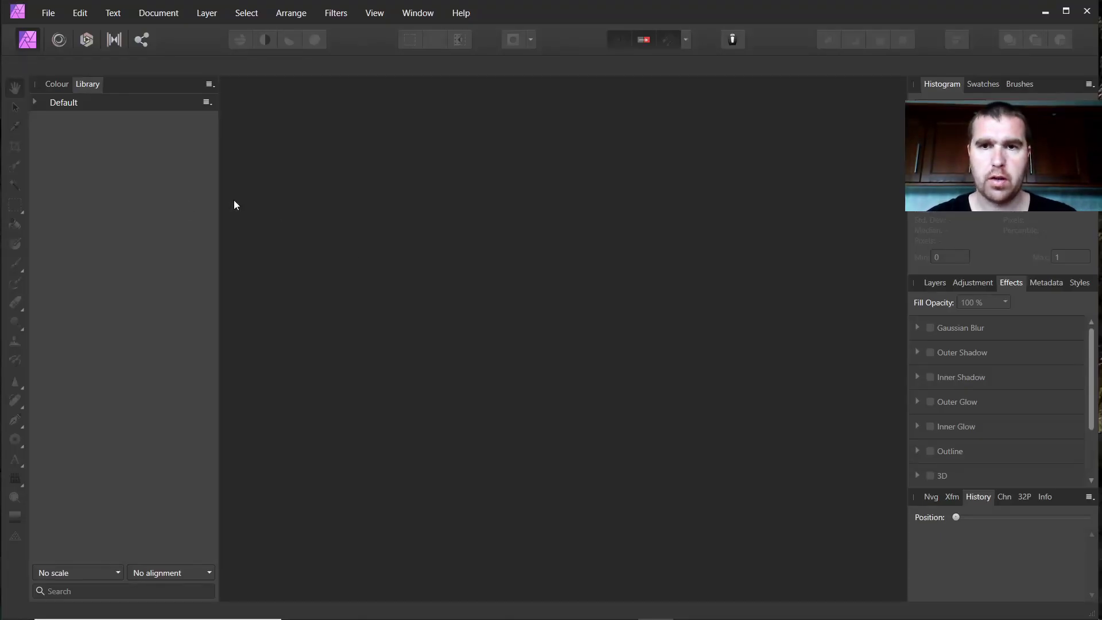
Step: Remove the Luminar 3 folder from the Photoshop Plugins search folders and close Preferences
left_click(80, 13)
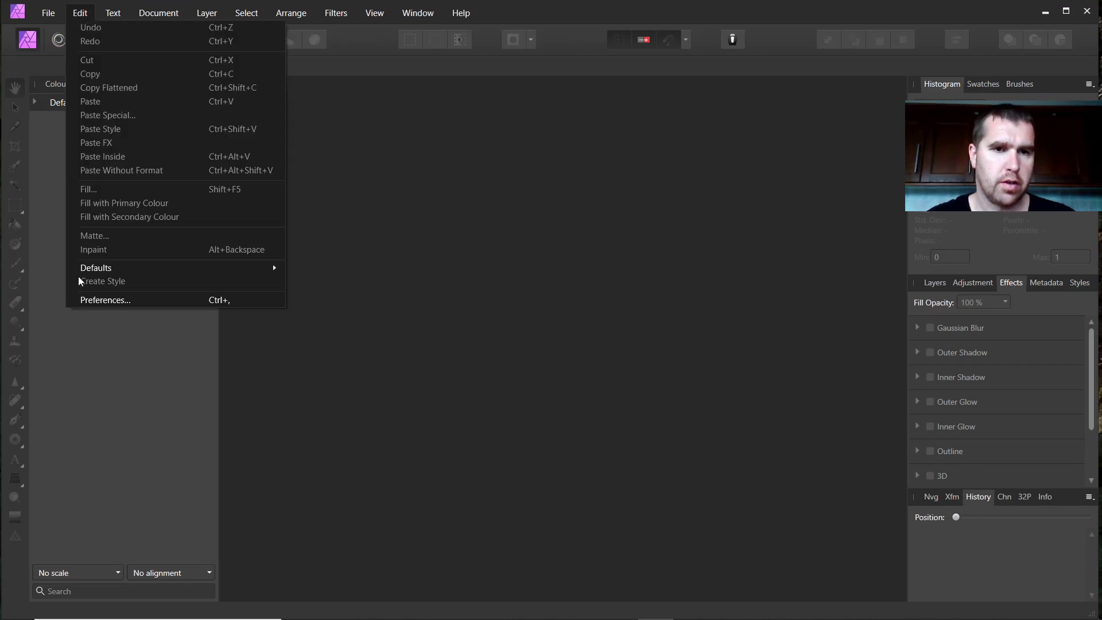
left_click(88, 299)
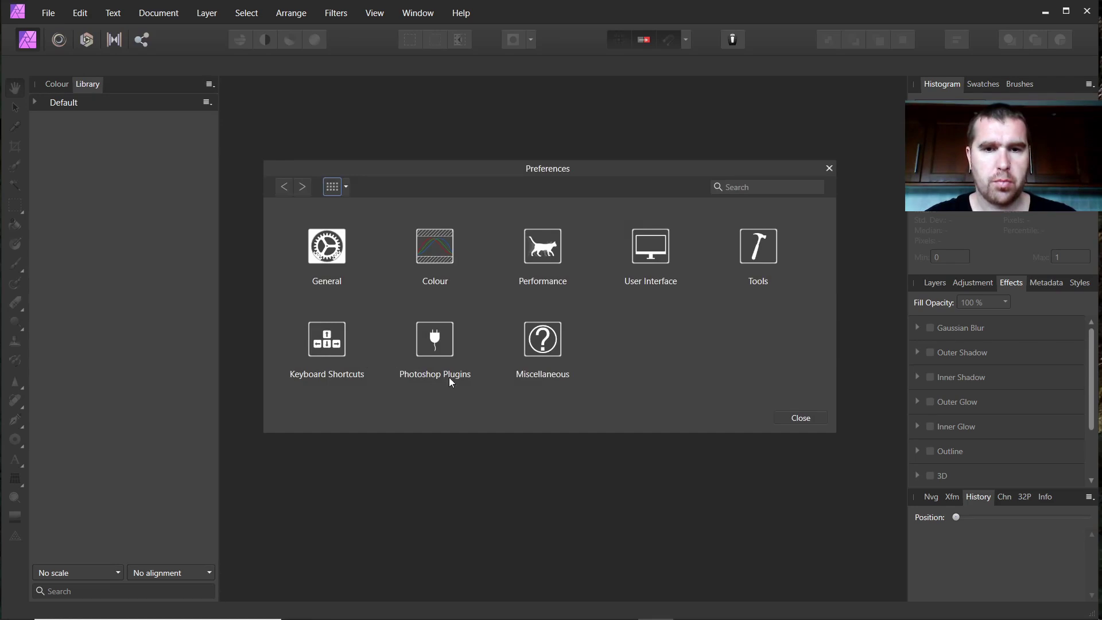
left_click(436, 351)
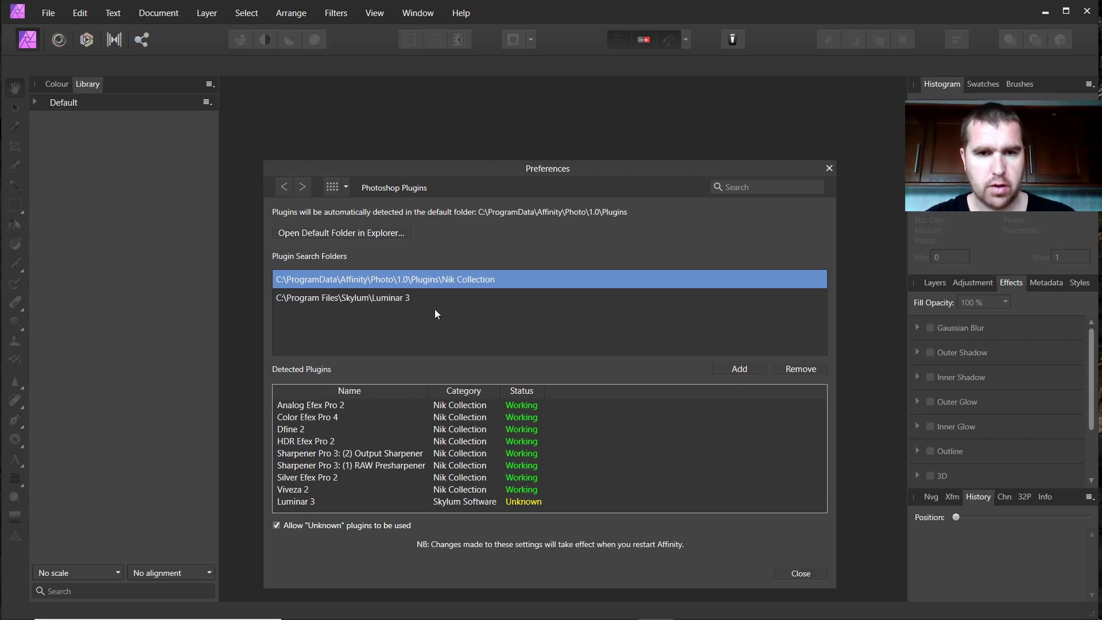
left_click(378, 296)
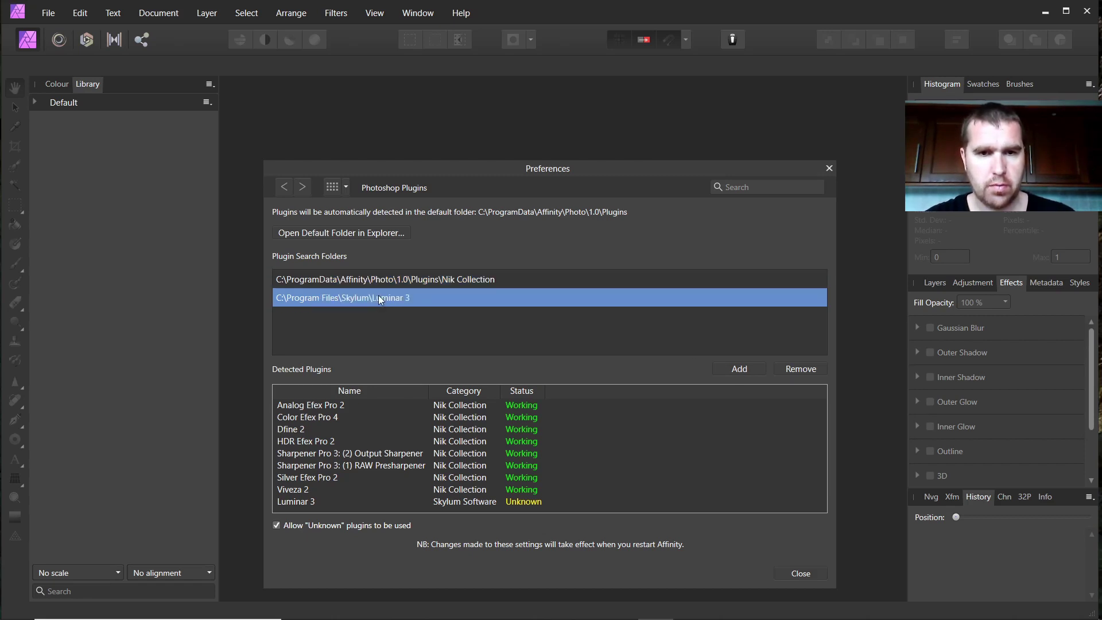
left_click(794, 370)
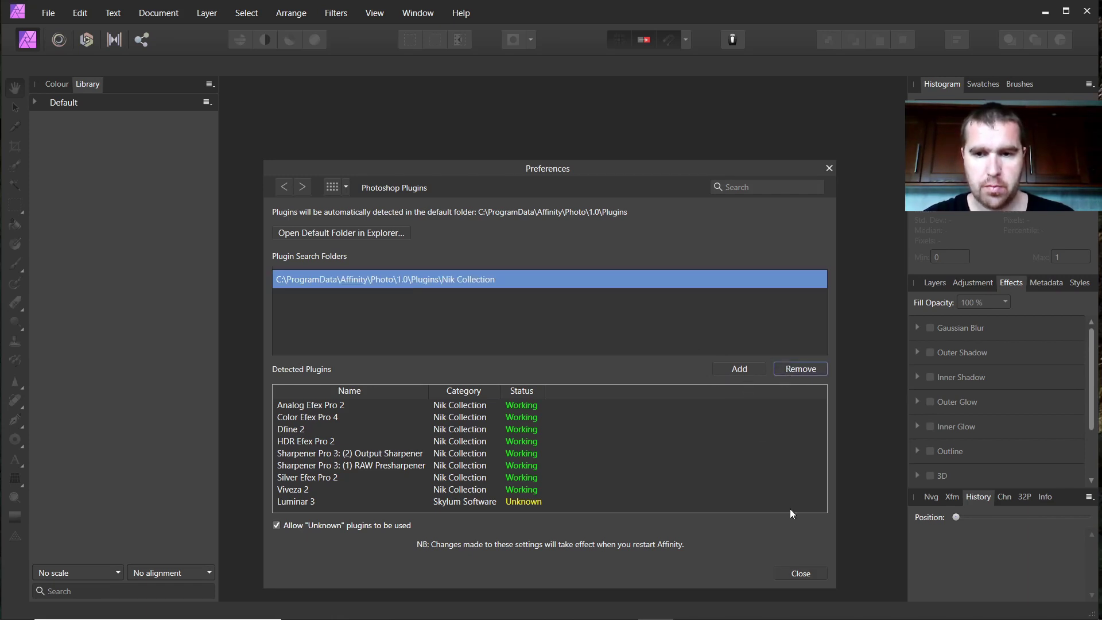
left_click(801, 574)
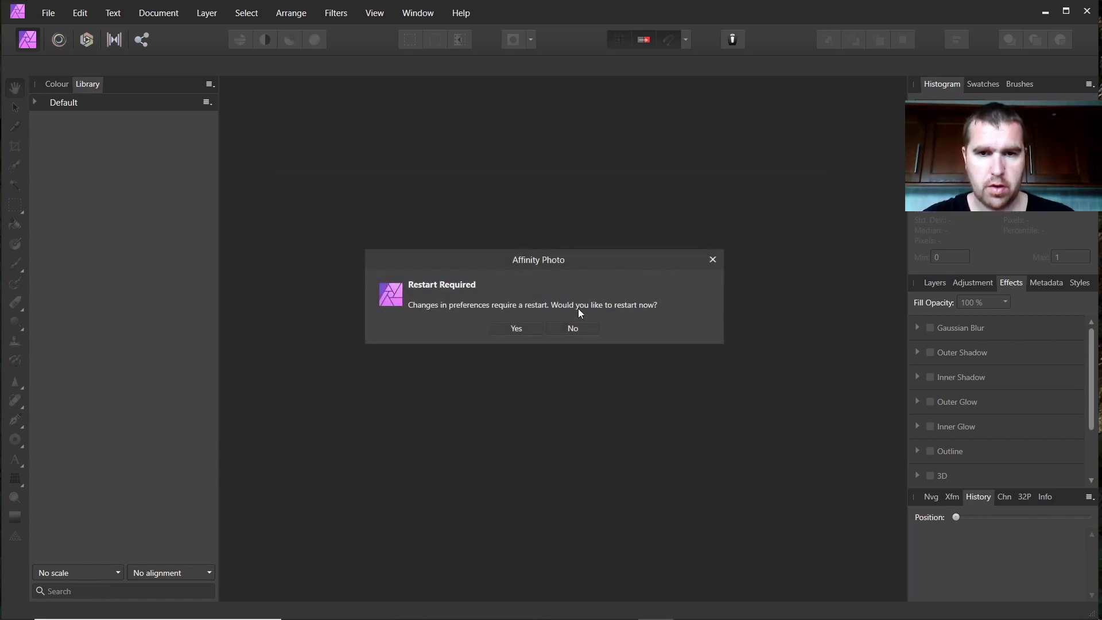
Step: Restart Affinity Photo and confirm Filters > Plugins now lists only the Nik Collection
left_click(515, 328)
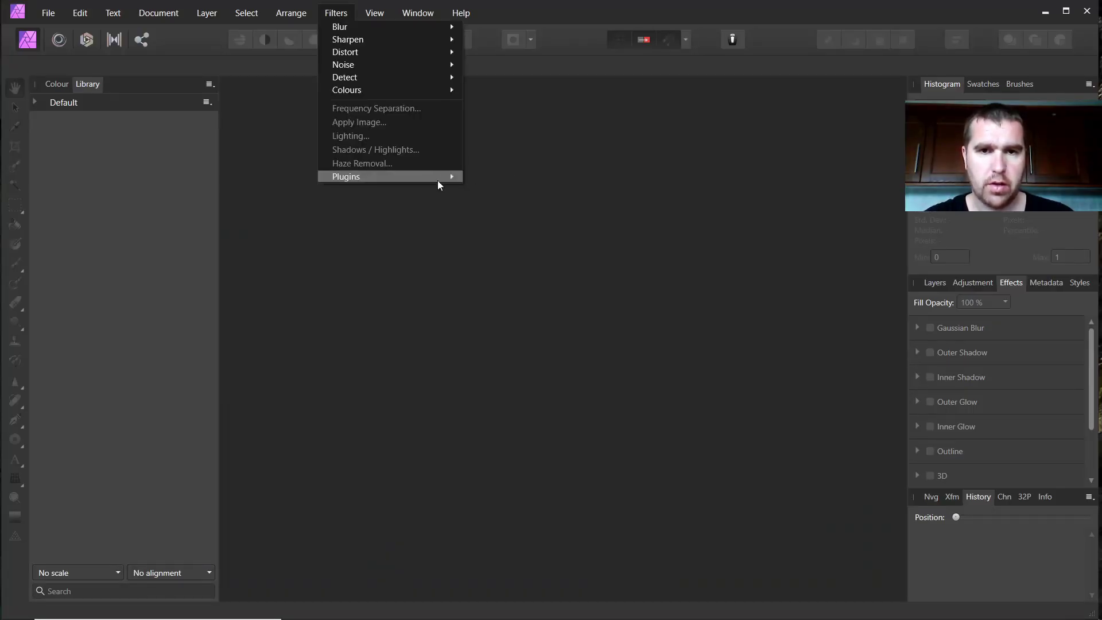
mouse_move(438, 177)
mouse_move(472, 178)
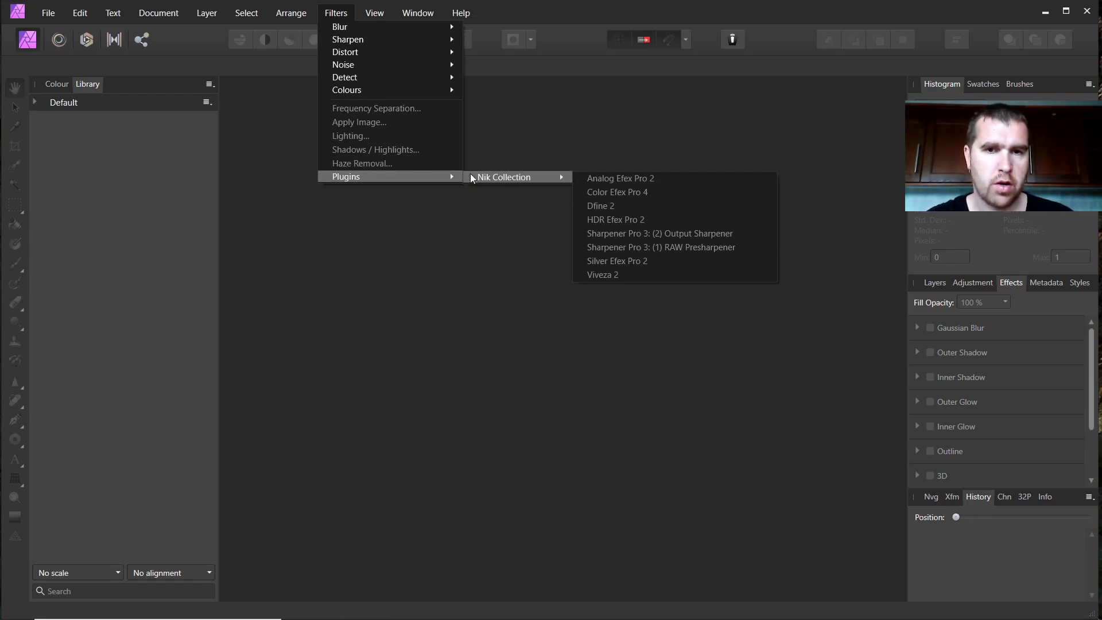
Step: Open Affinity Photo's Preferences at the Photoshop Plugins page
left_click(81, 14)
left_click(81, 17)
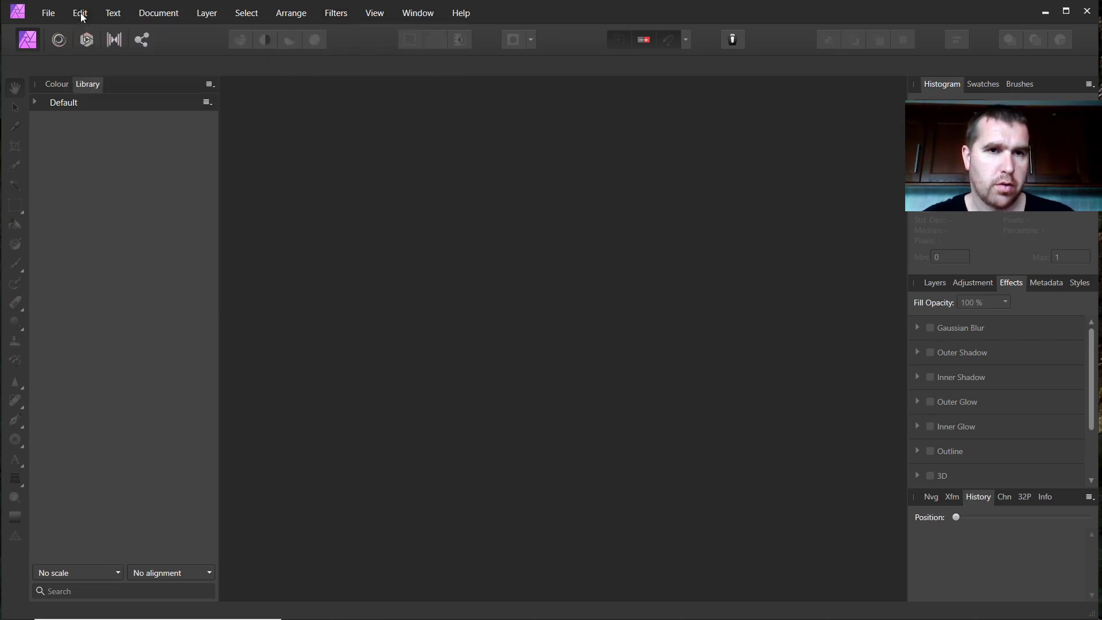
left_click(83, 13)
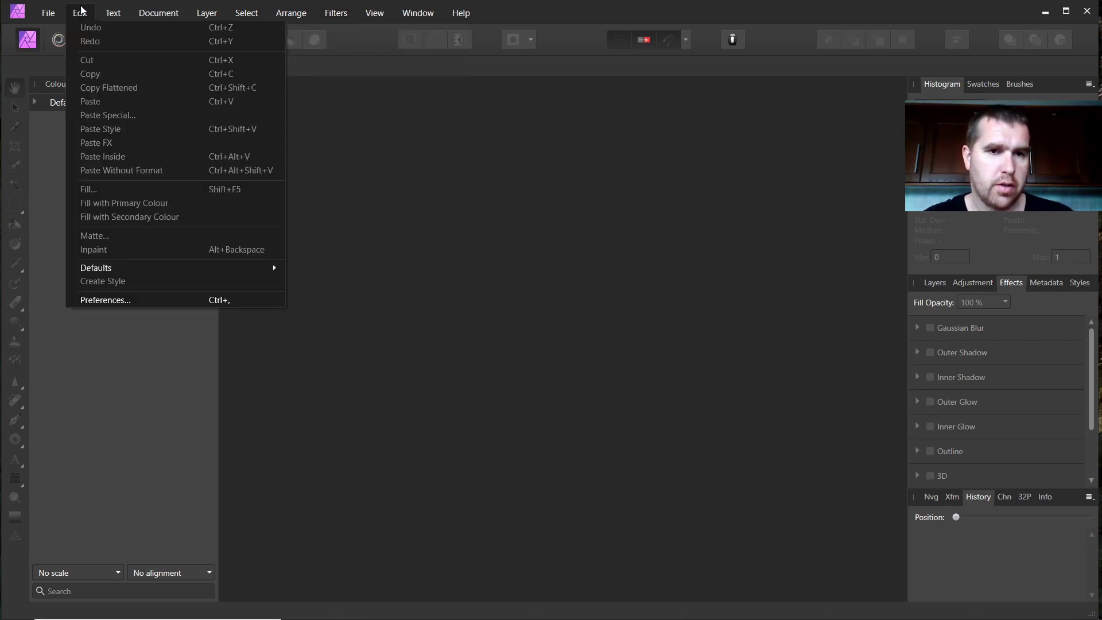
left_click(127, 300)
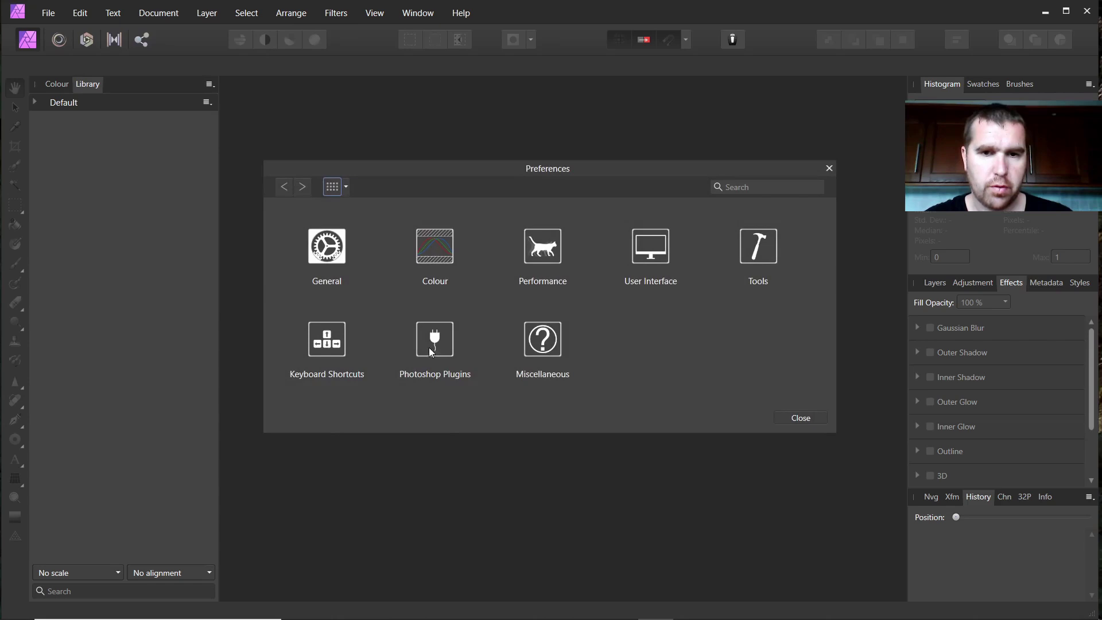
left_click(435, 345)
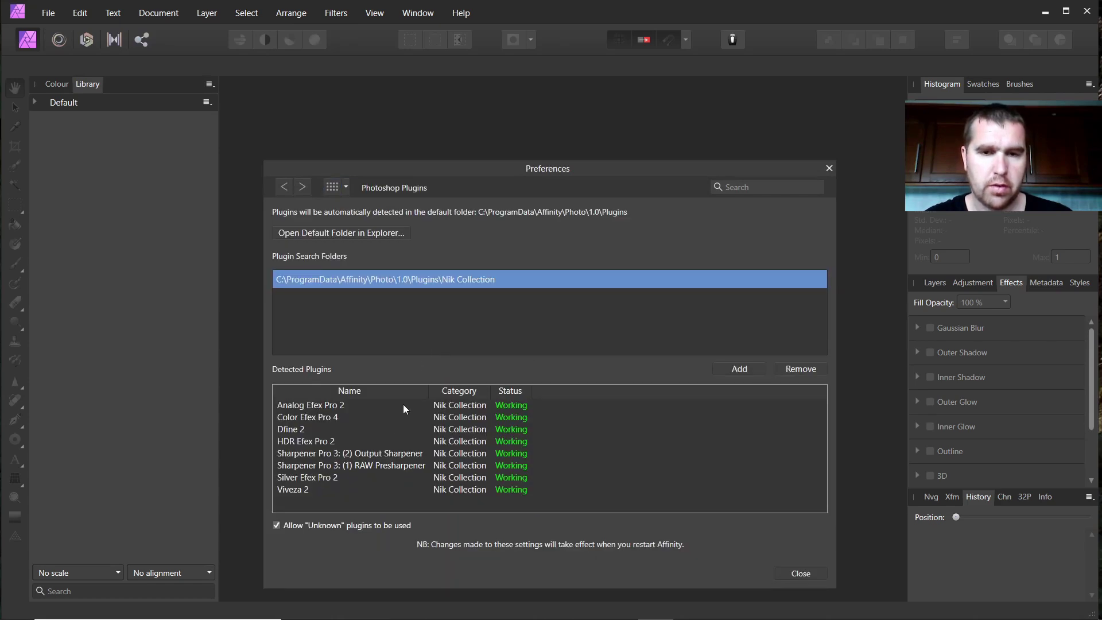
Step: Add C:\Program Files\Skylum\Luminar 3 as a plugin search folder and restart Affinity Photo
left_click(739, 370)
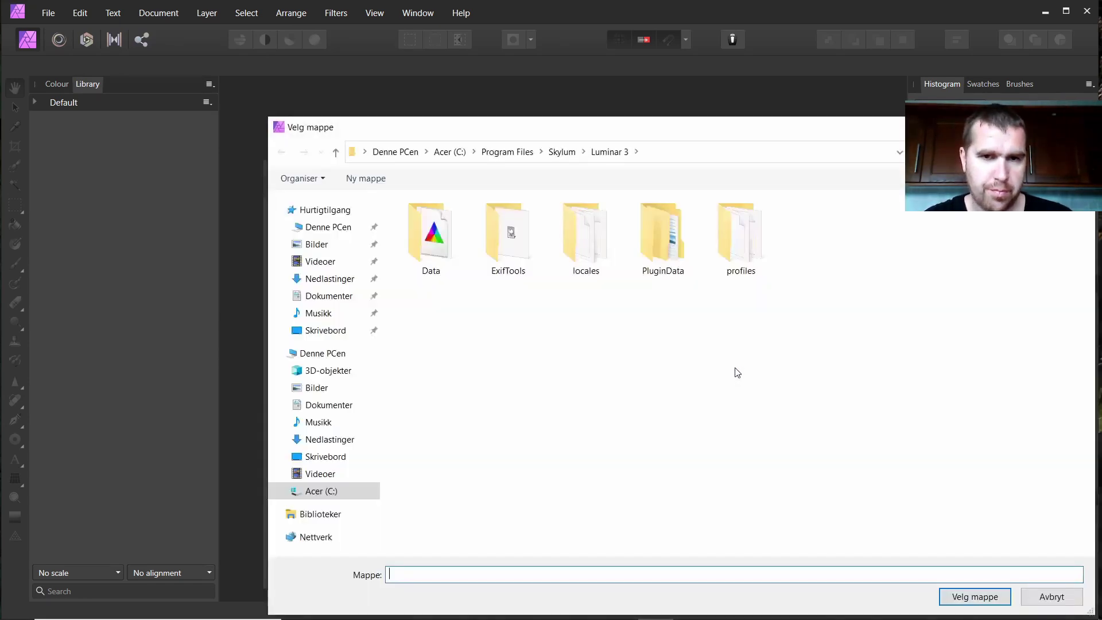
left_click(325, 353)
double_click(505, 379)
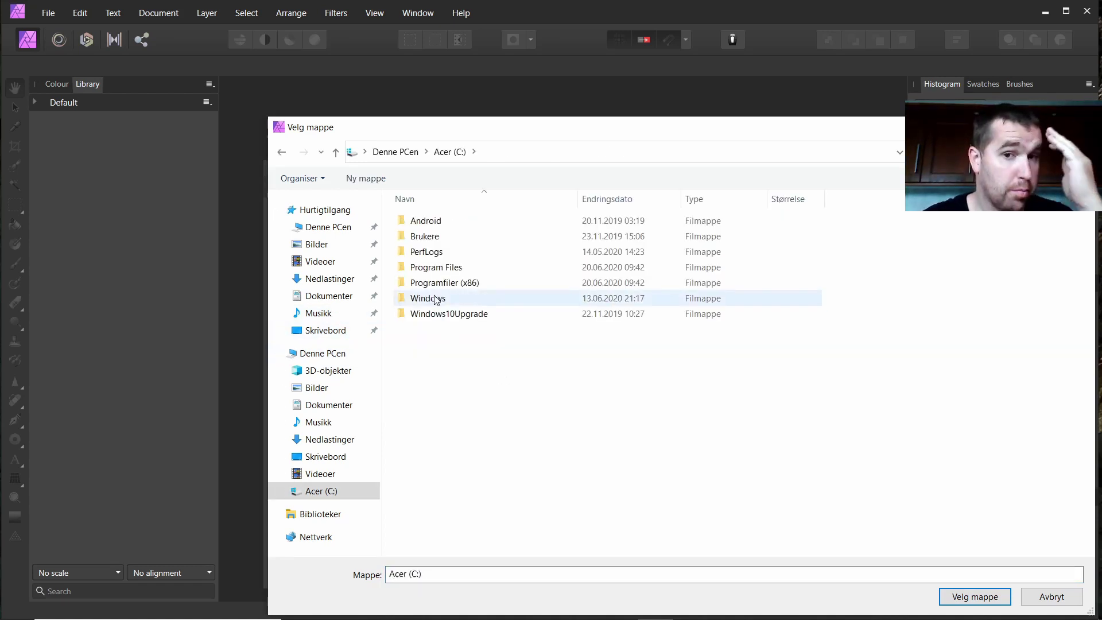
double_click(437, 267)
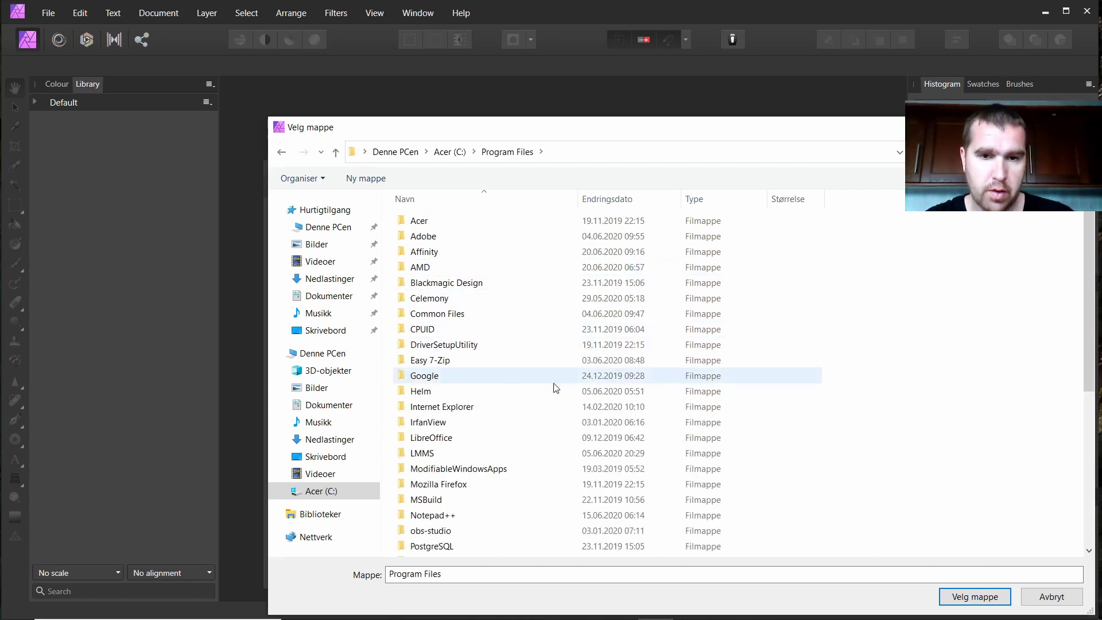
scroll(516, 379, "down", 2)
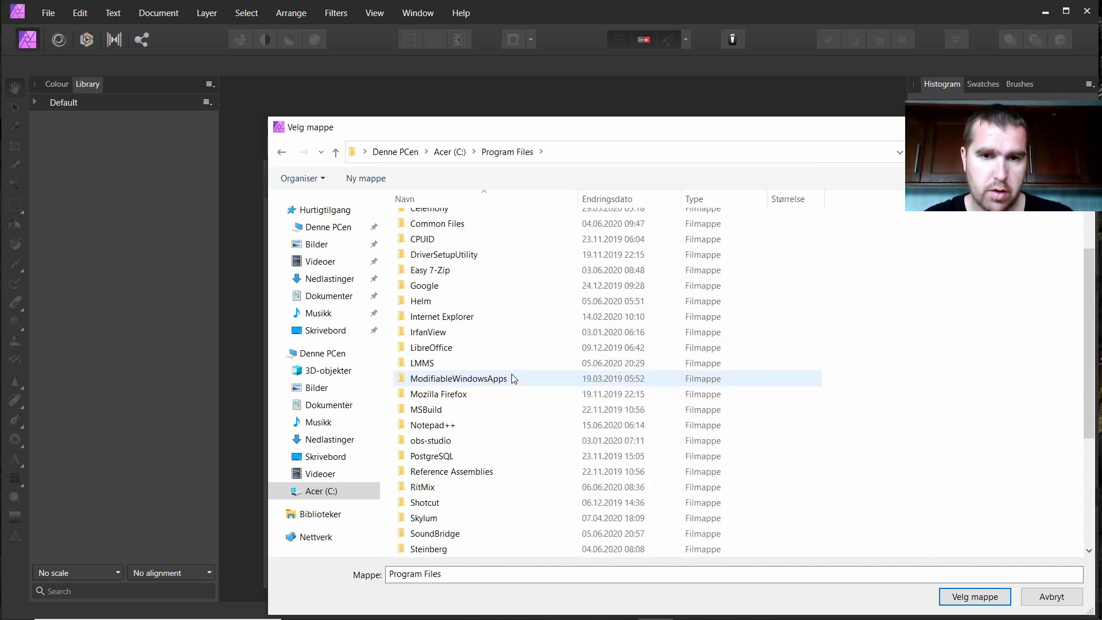
scroll(515, 380, "down", 1)
double_click(424, 471)
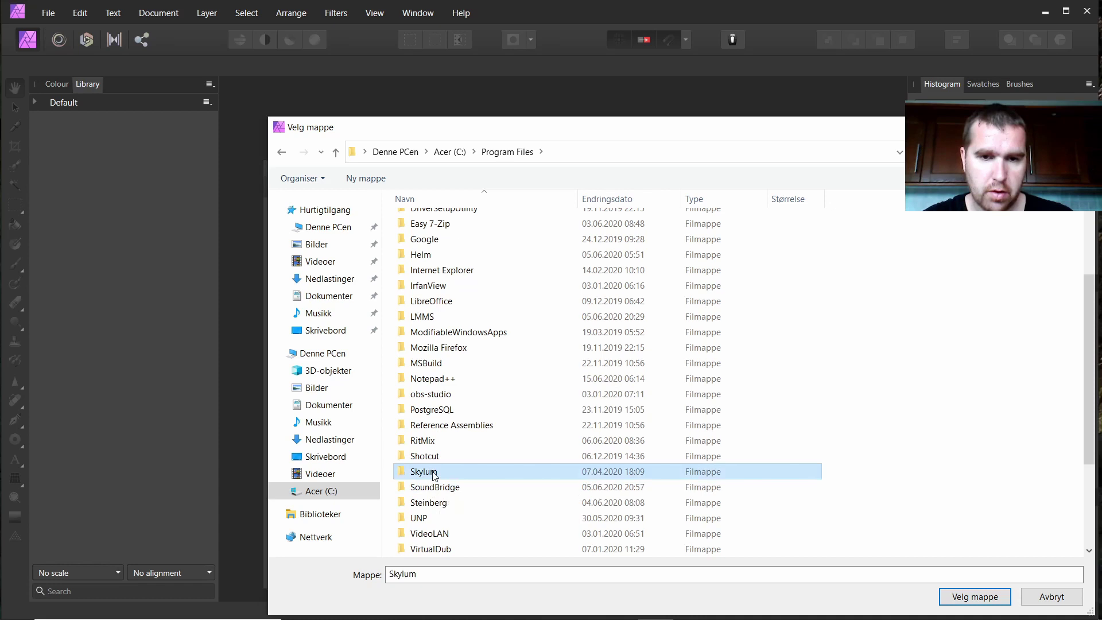
left_click(433, 259)
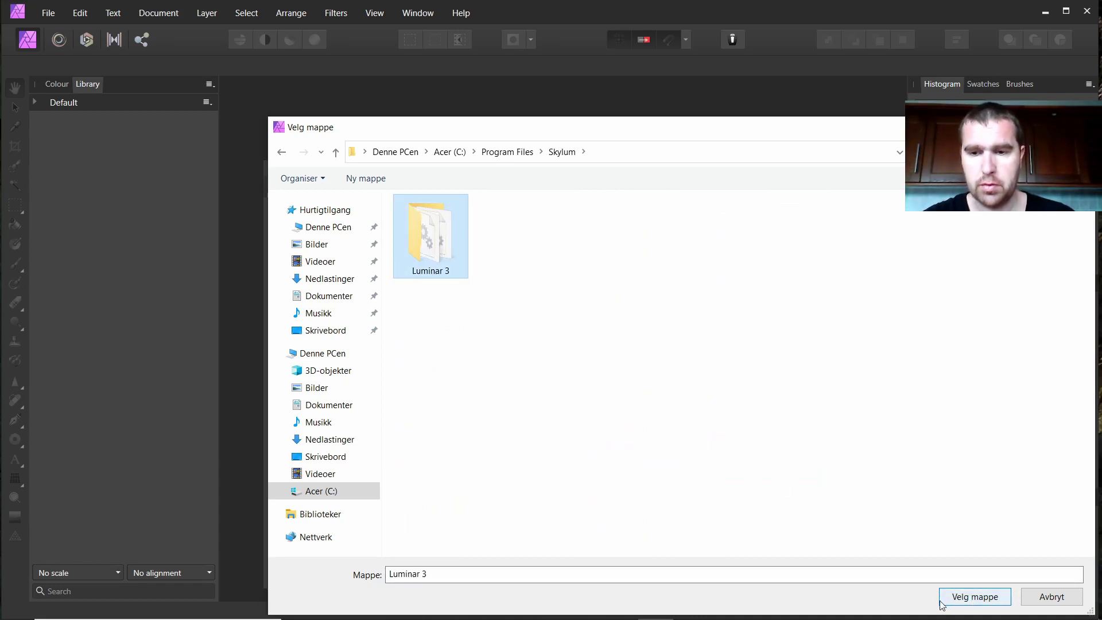
left_click(975, 601)
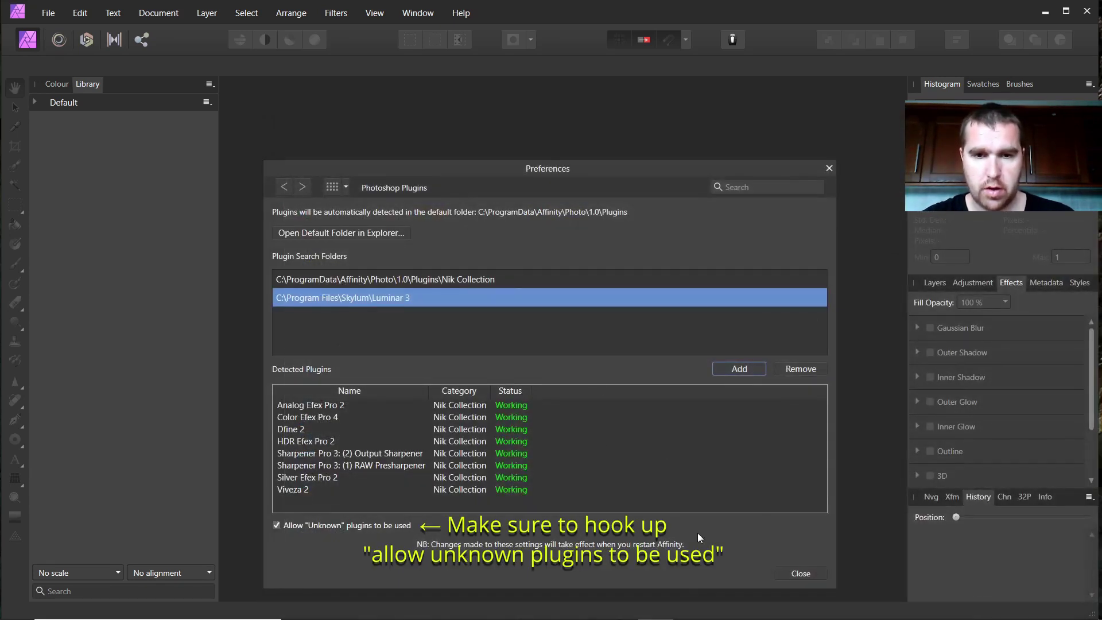
left_click(792, 572)
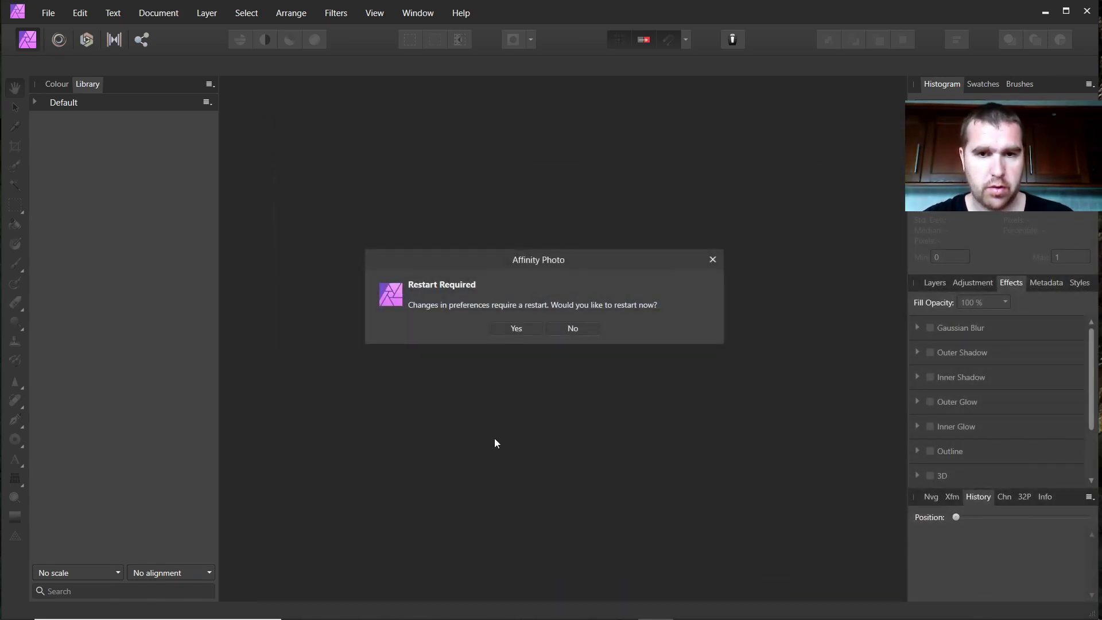
left_click(521, 327)
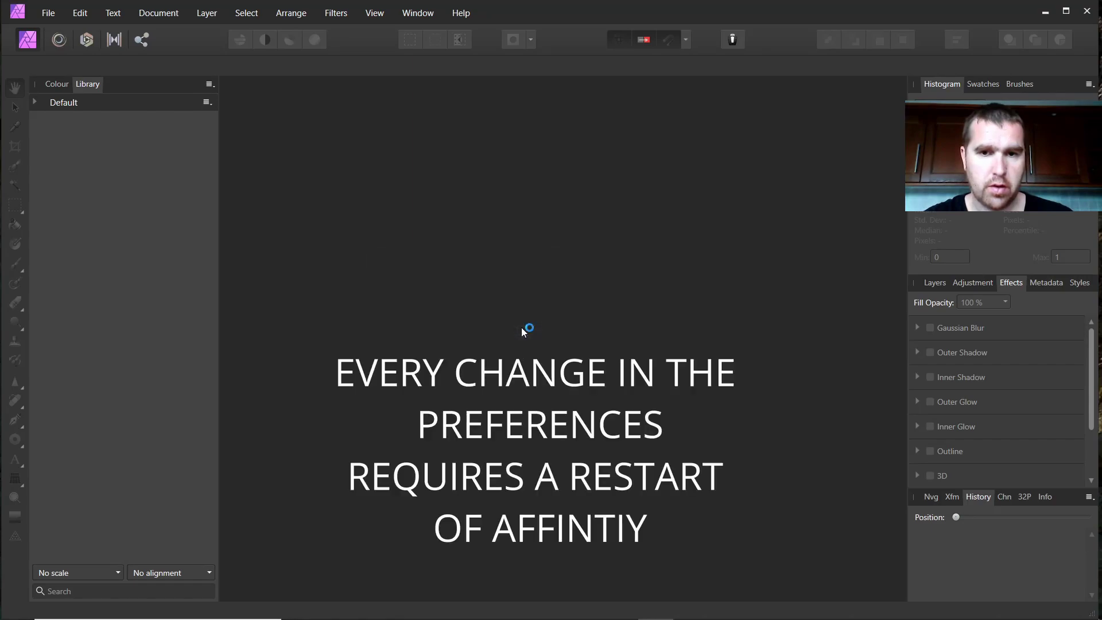
Step: Check that Filters > Plugins now lists Skylum Software's Luminar 3
left_click(332, 14)
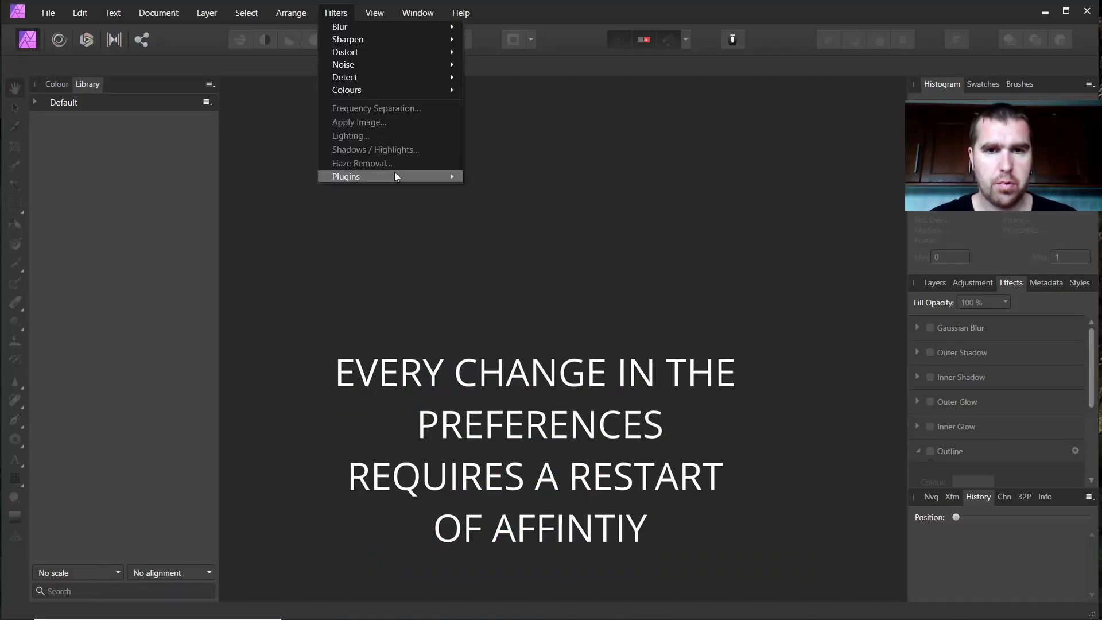
mouse_move(394, 175)
mouse_move(538, 188)
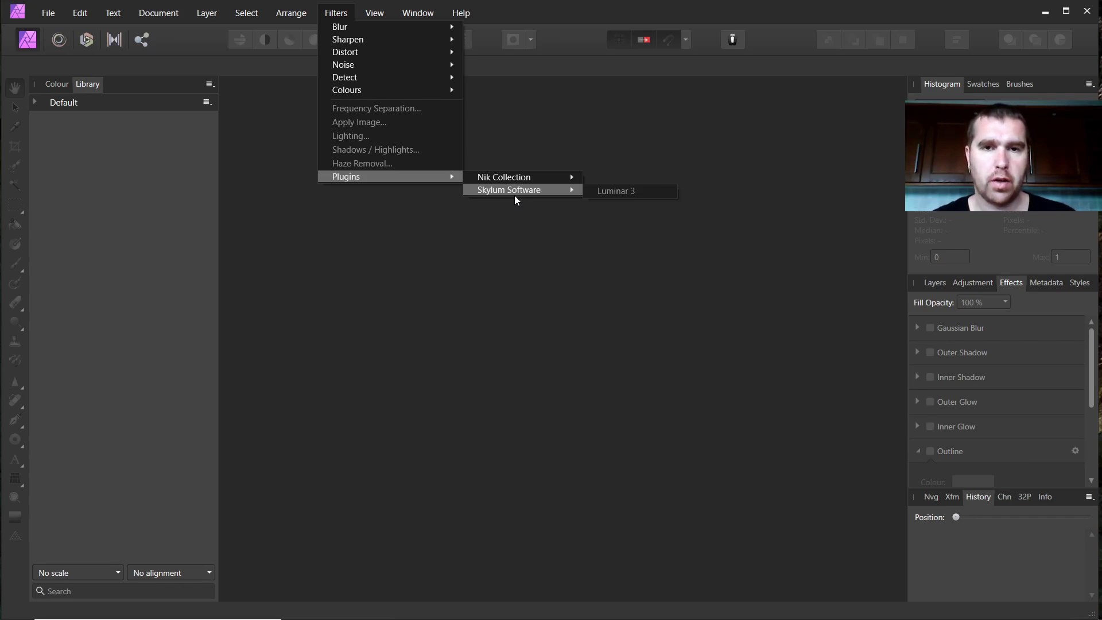
Step: Open the sunset lake RAW file _MG_7621.CR2 from File Explorer
mouse_move(247, 614)
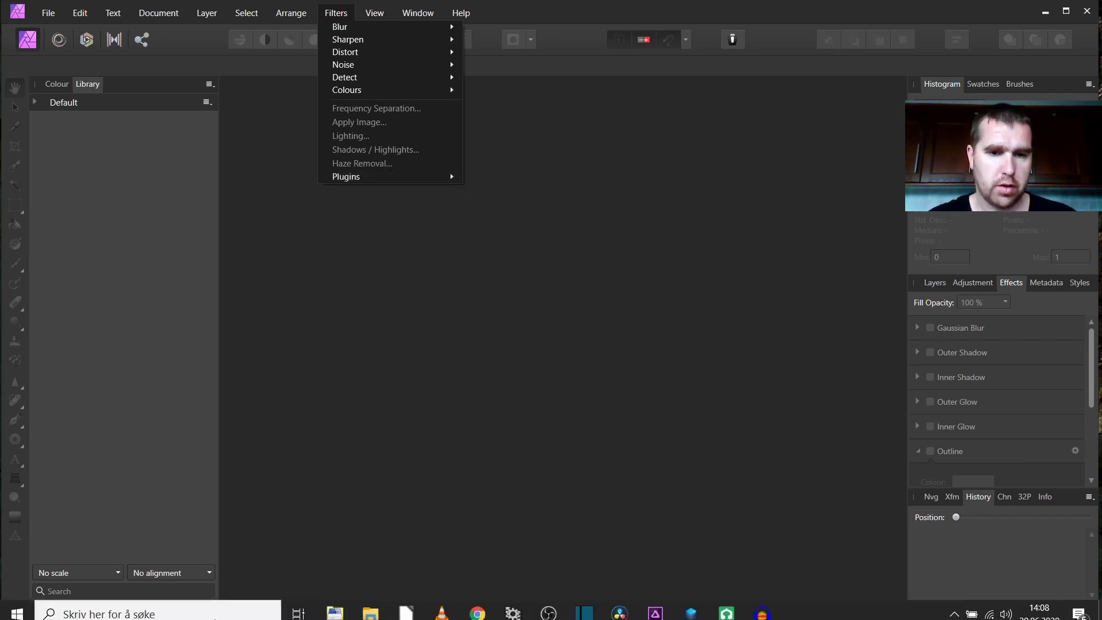
left_click(370, 605)
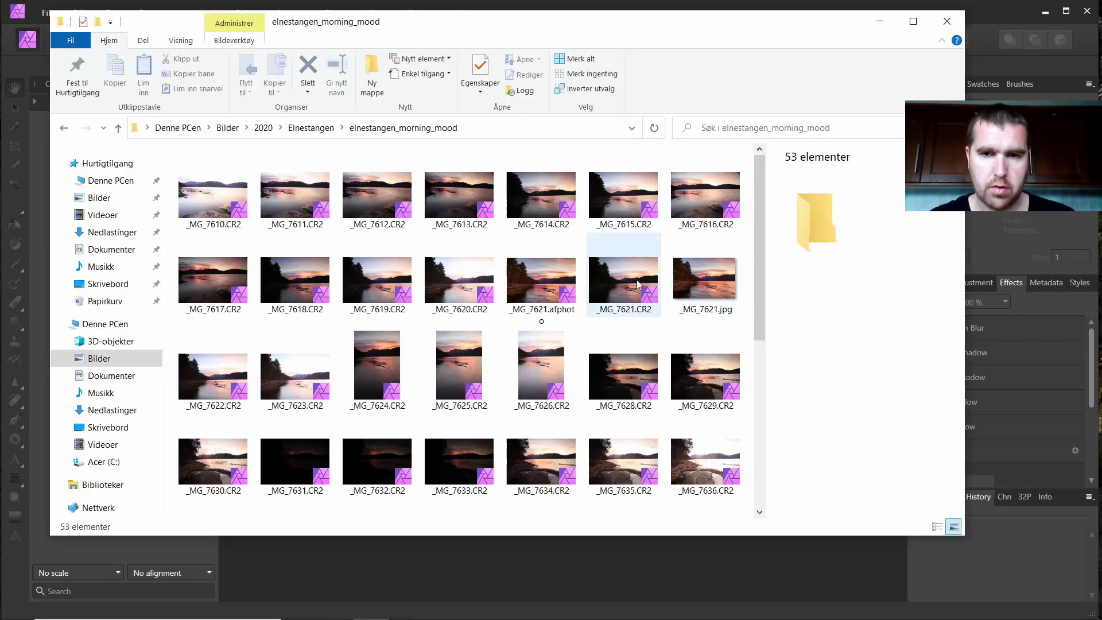
double_click(637, 285)
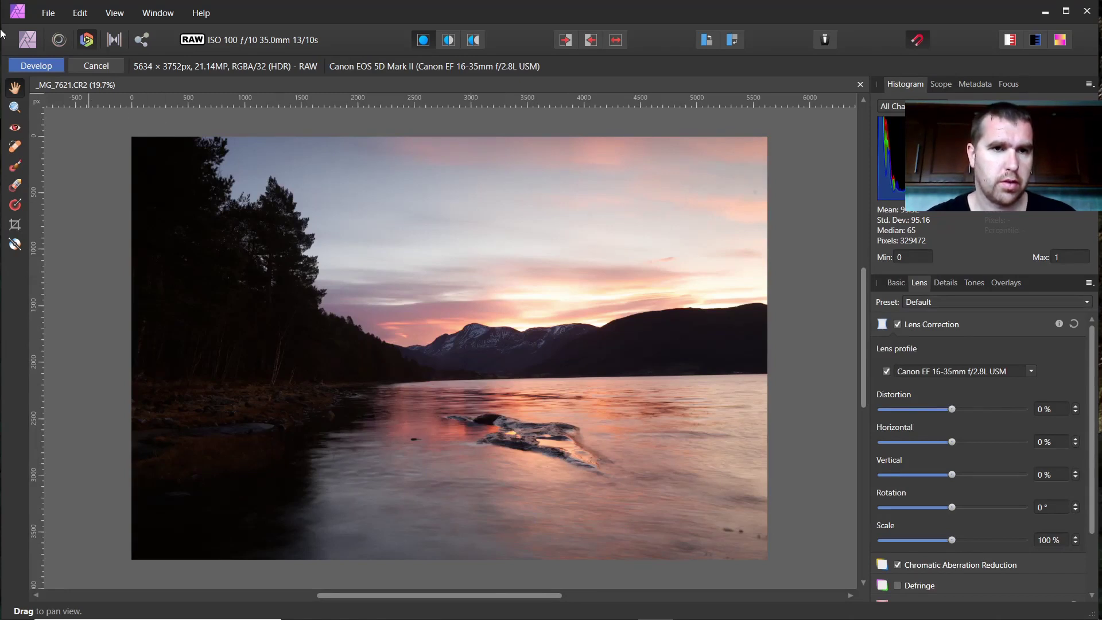
Step: Develop the RAW photo and launch Filters > Plugins > Skylum Software > Luminar 3 on it
left_click(27, 64)
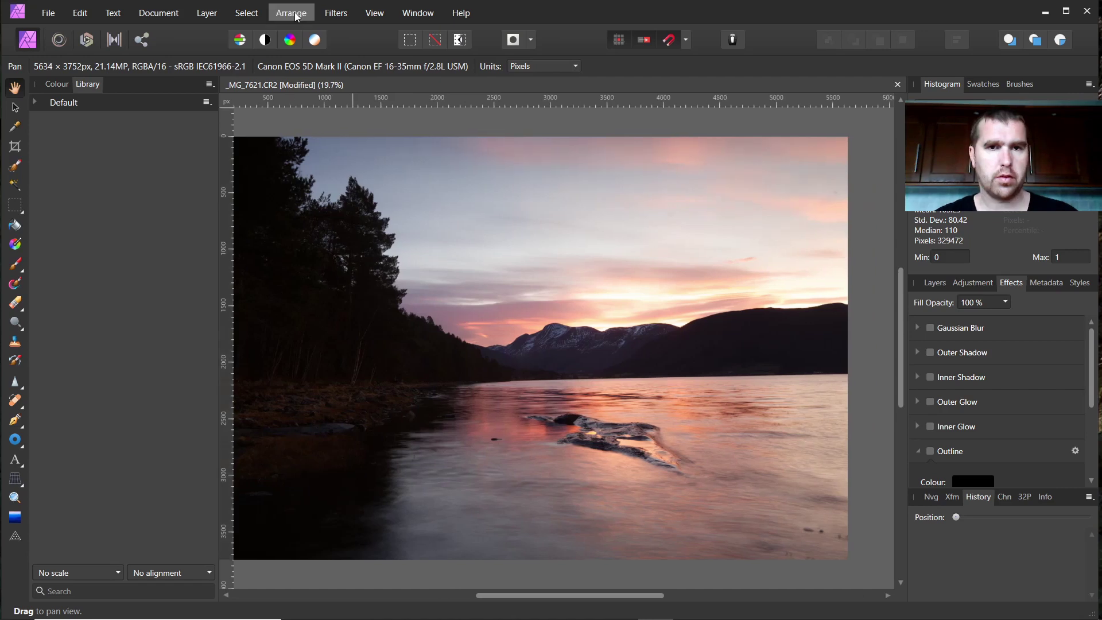
left_click(321, 14)
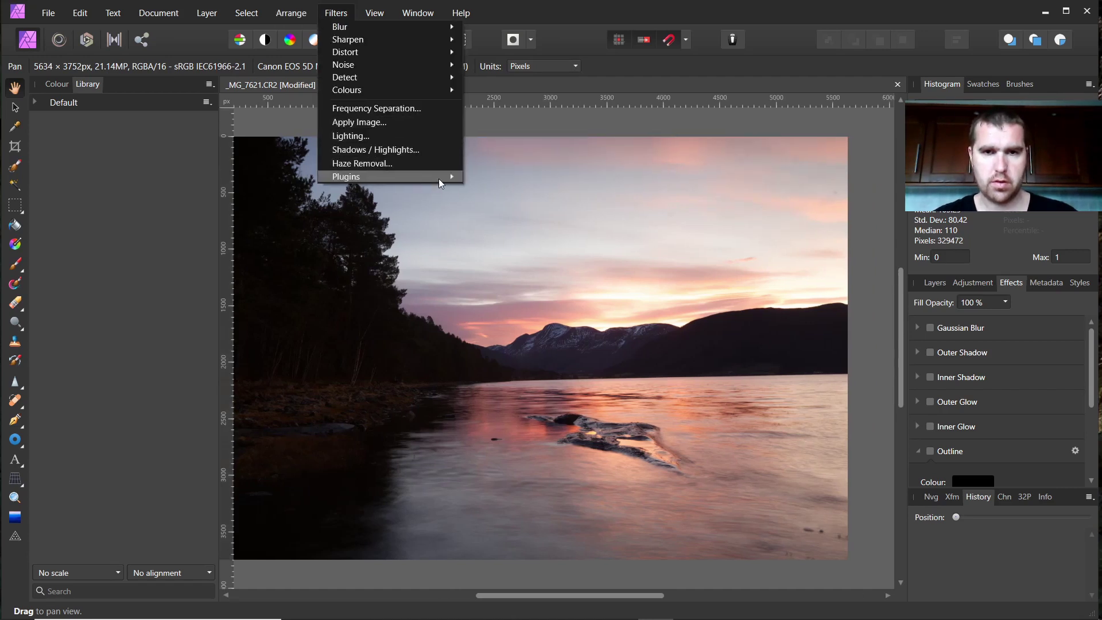
mouse_move(438, 178)
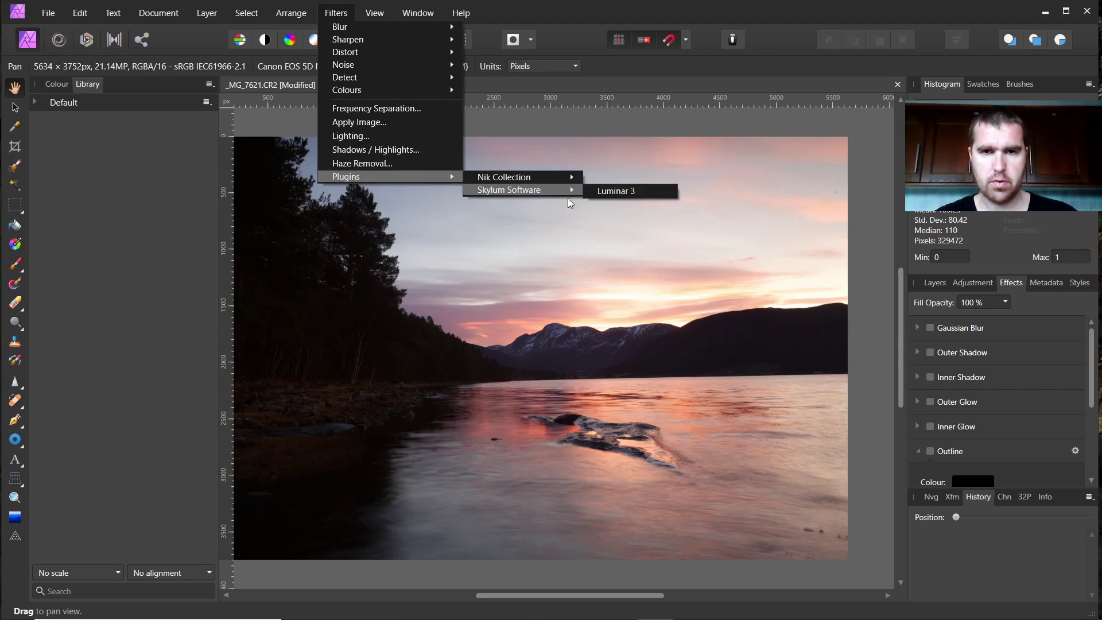
mouse_move(576, 192)
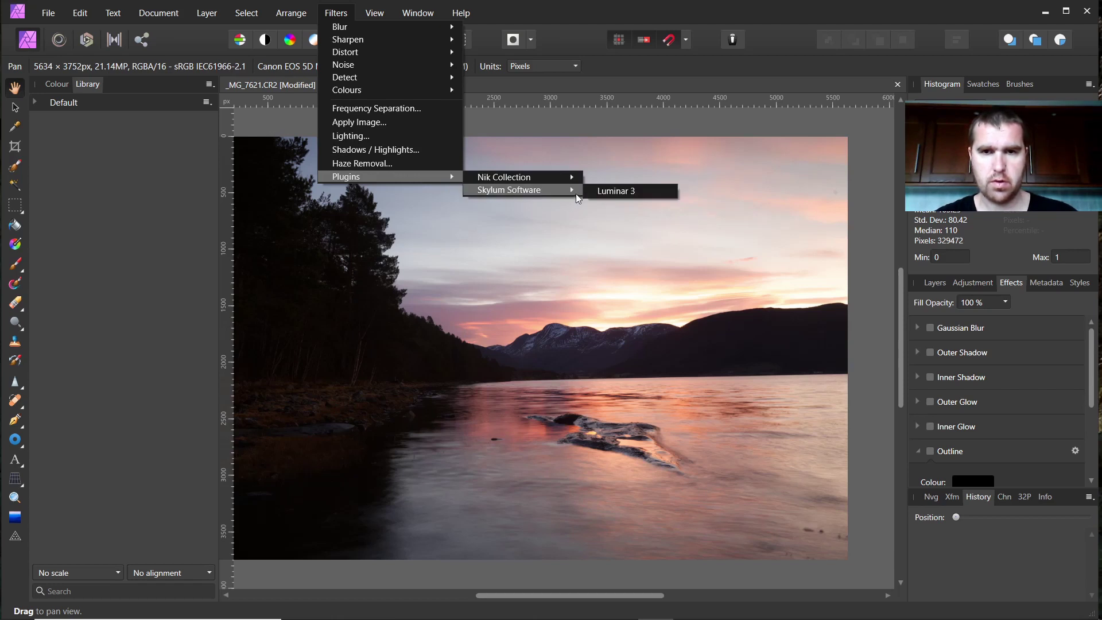
left_click(636, 194)
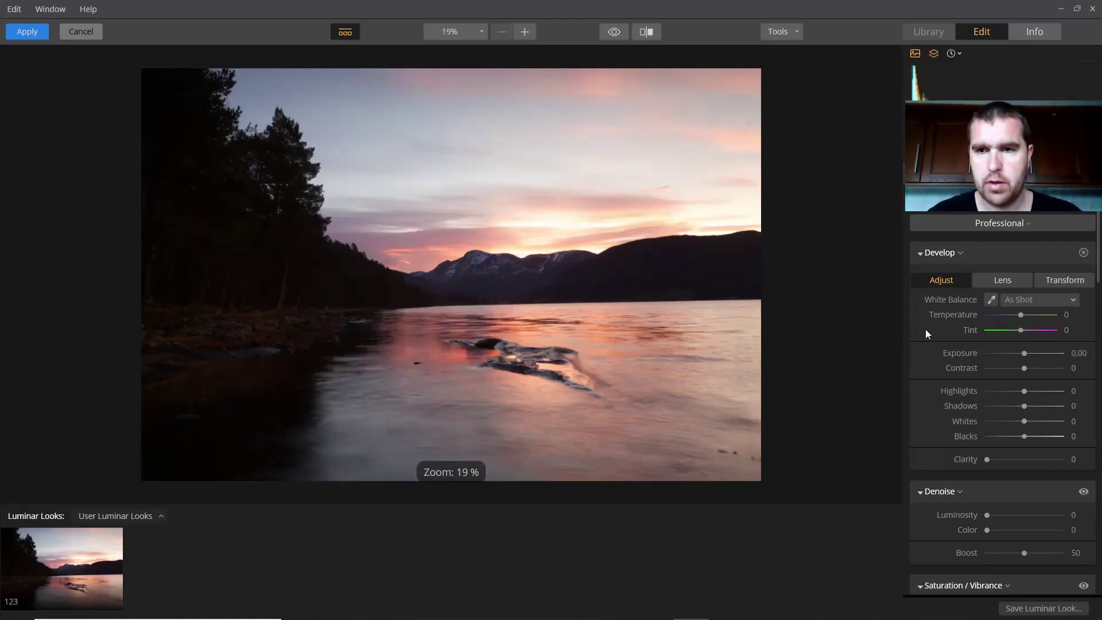
Step: Raise Exposure in Luminar's Develop filter to about 0.78
left_click_drag(1023, 353, 1029, 353)
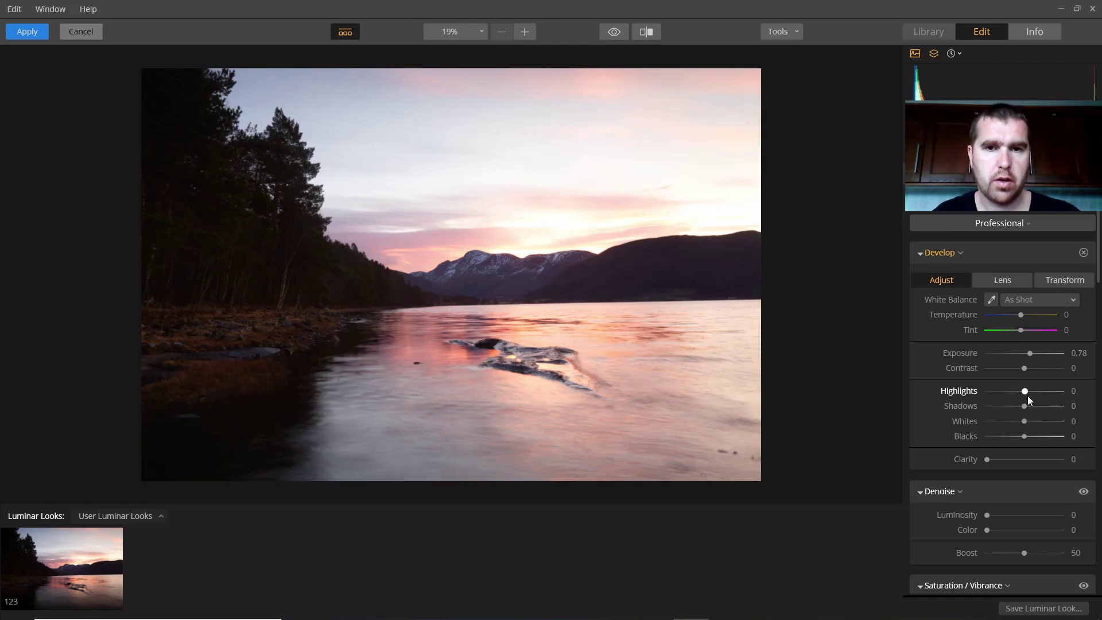
double_click(480, 297)
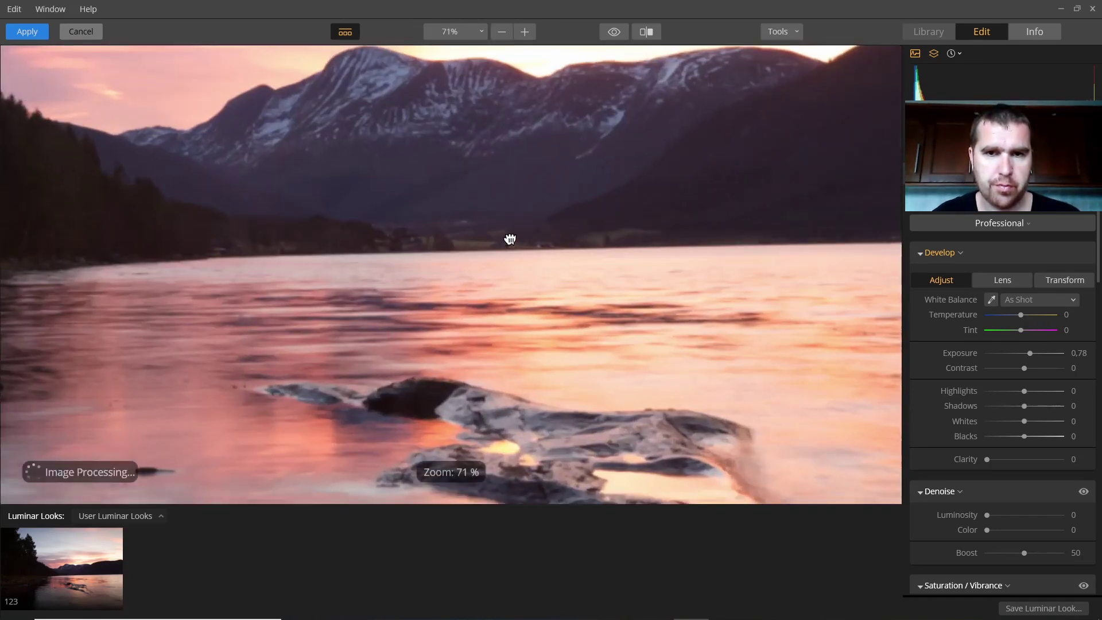
left_click_drag(509, 238, 524, 327)
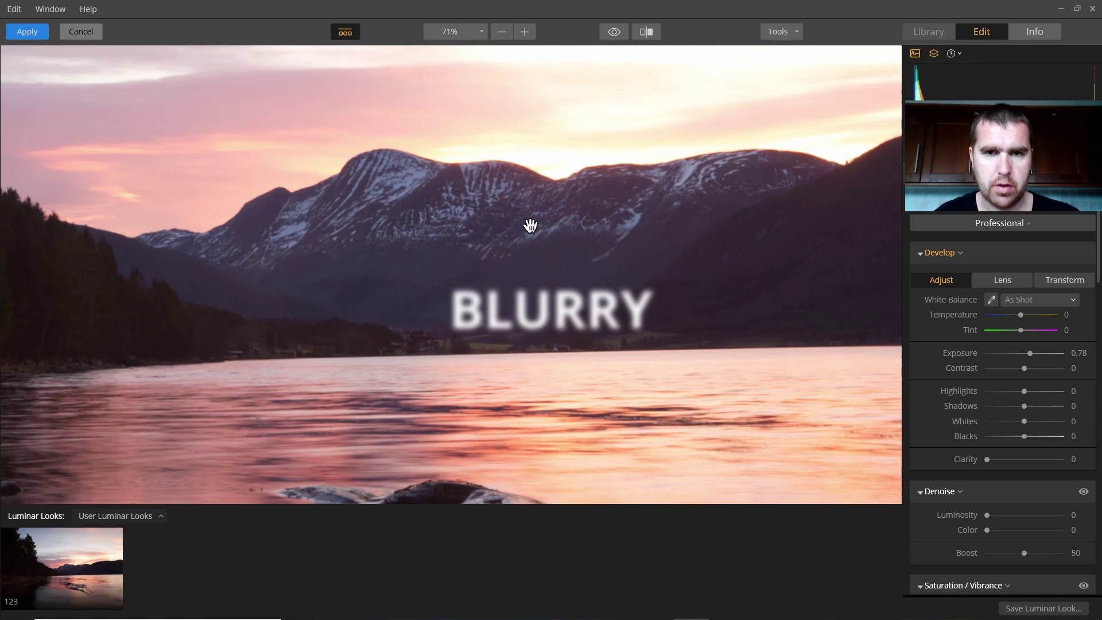
scroll(530, 226, "down", 4)
scroll(530, 226, "down", 3)
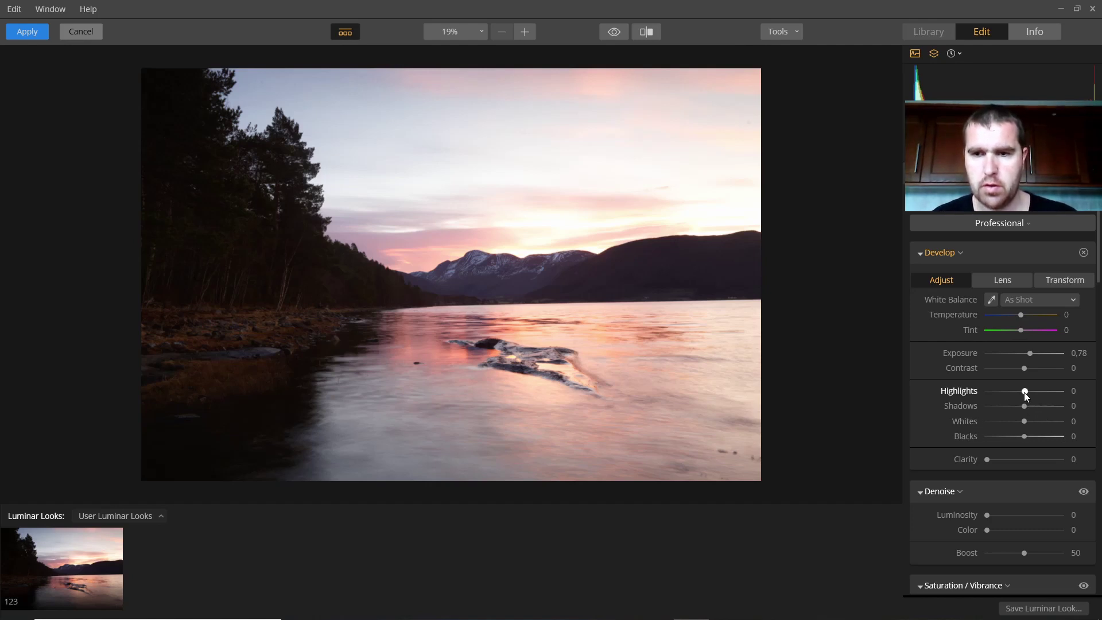
Step: Set Highlights -93, Shadows 90, Contrast 9, Denoise Luminosity 59 and Saturation 71
left_click_drag(1024, 392, 1058, 407)
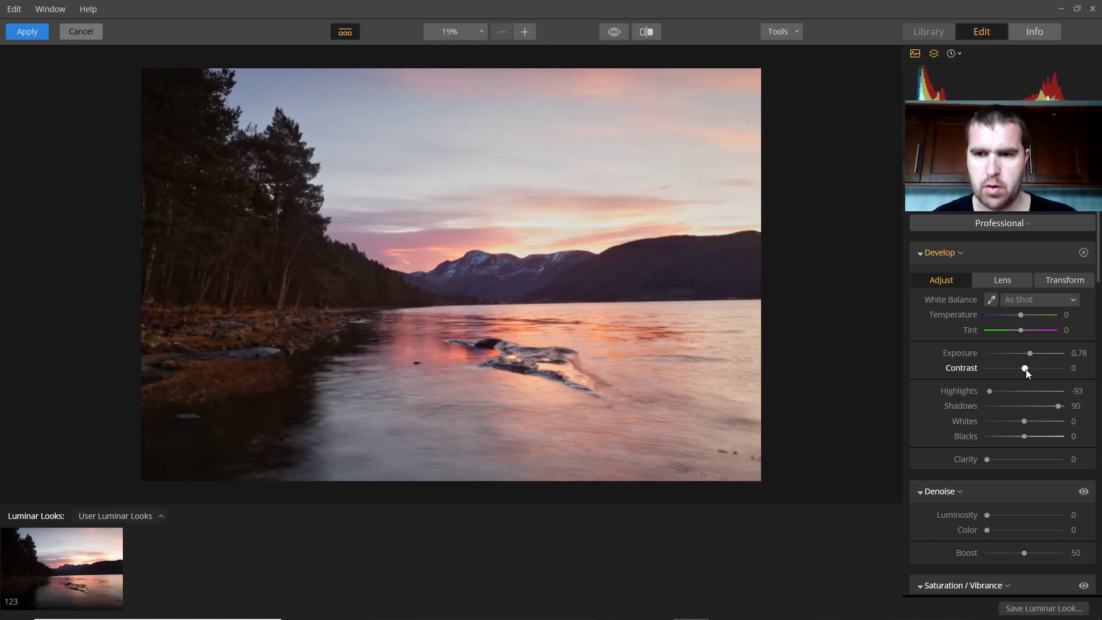
mouse_move(1025, 368)
left_mouse_down()
mouse_move(1037, 368)
mouse_move(1027, 370)
left_mouse_up()
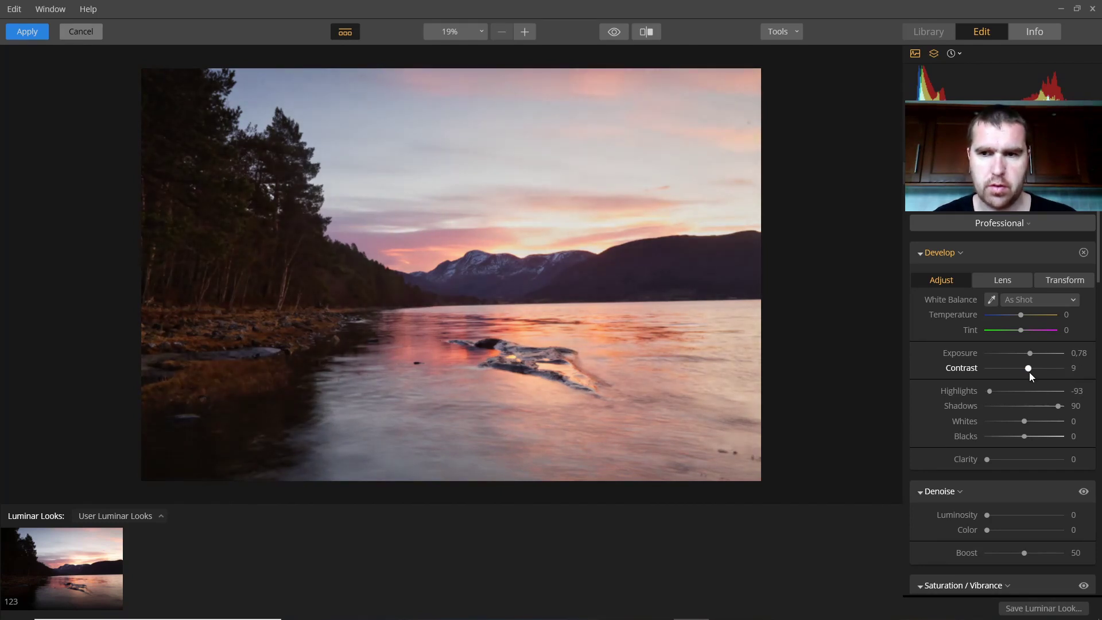
scroll(1016, 370, "down", 3)
left_click_drag(1028, 439, 1035, 438)
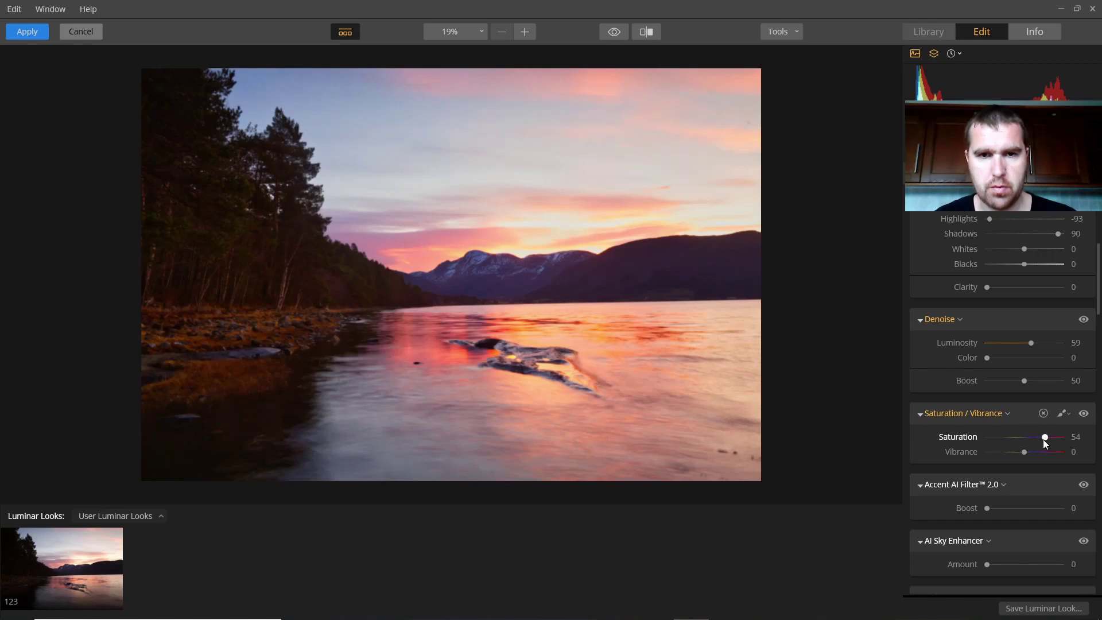
left_click_drag(1050, 443, 1051, 443)
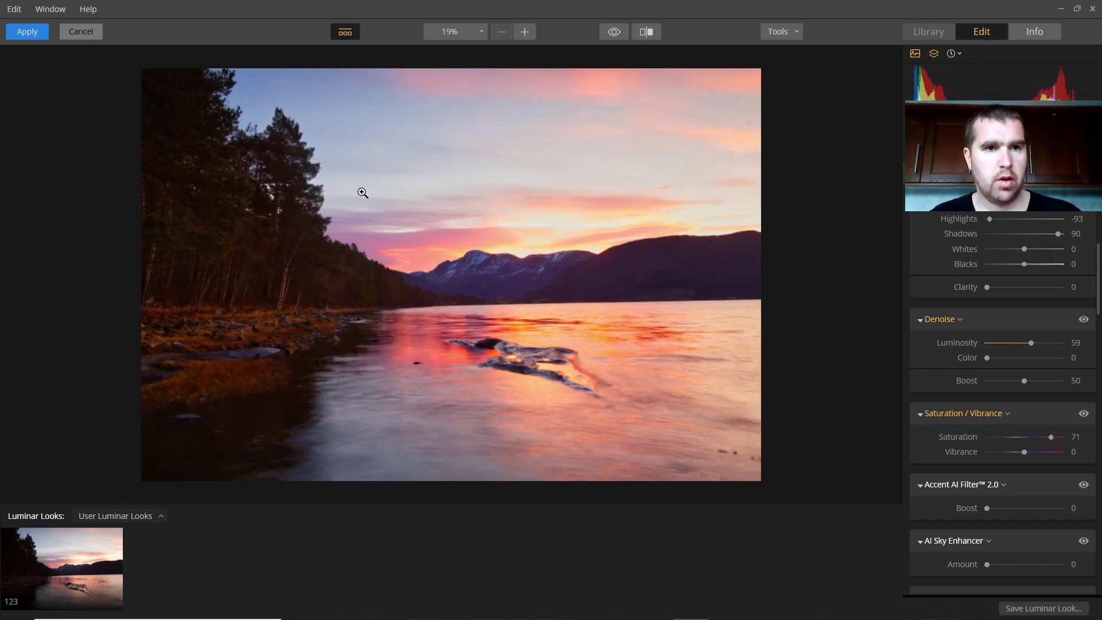
Step: Apply the Luminar 3 edits, returning the sunset photo to Affinity Photo as a Plugin step
left_click(19, 38)
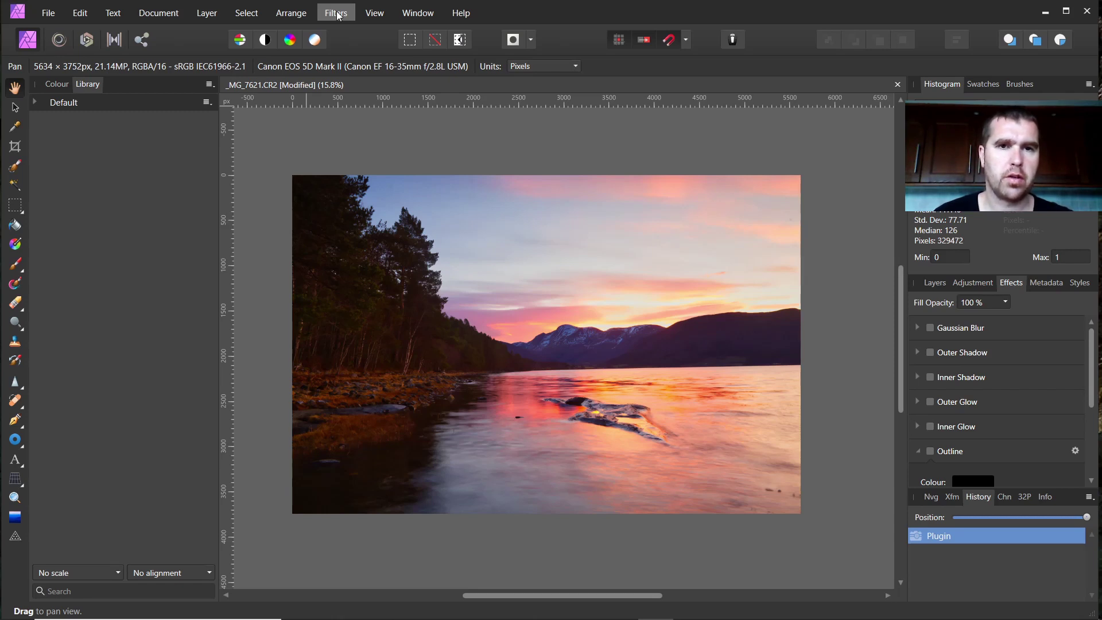
left_click(338, 16)
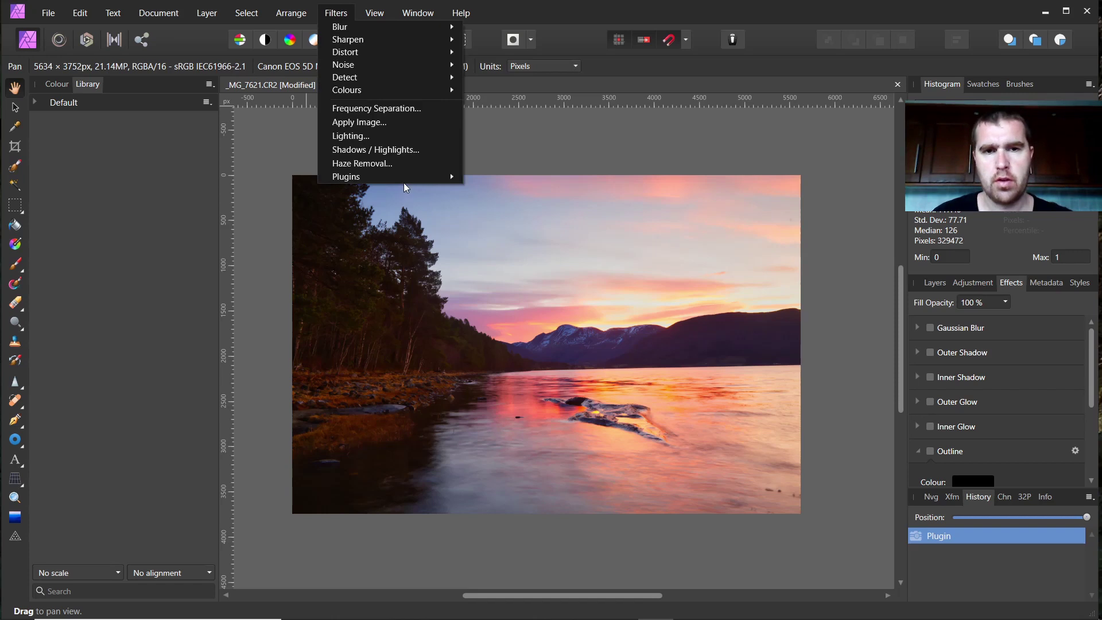
mouse_move(407, 179)
mouse_move(478, 181)
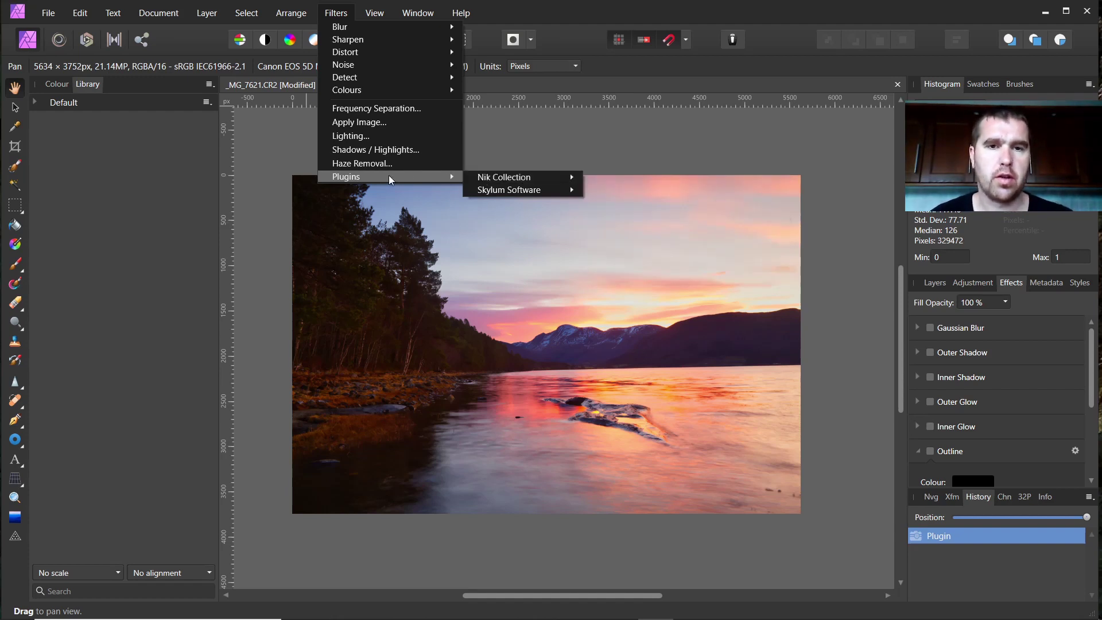
left_click(249, 173)
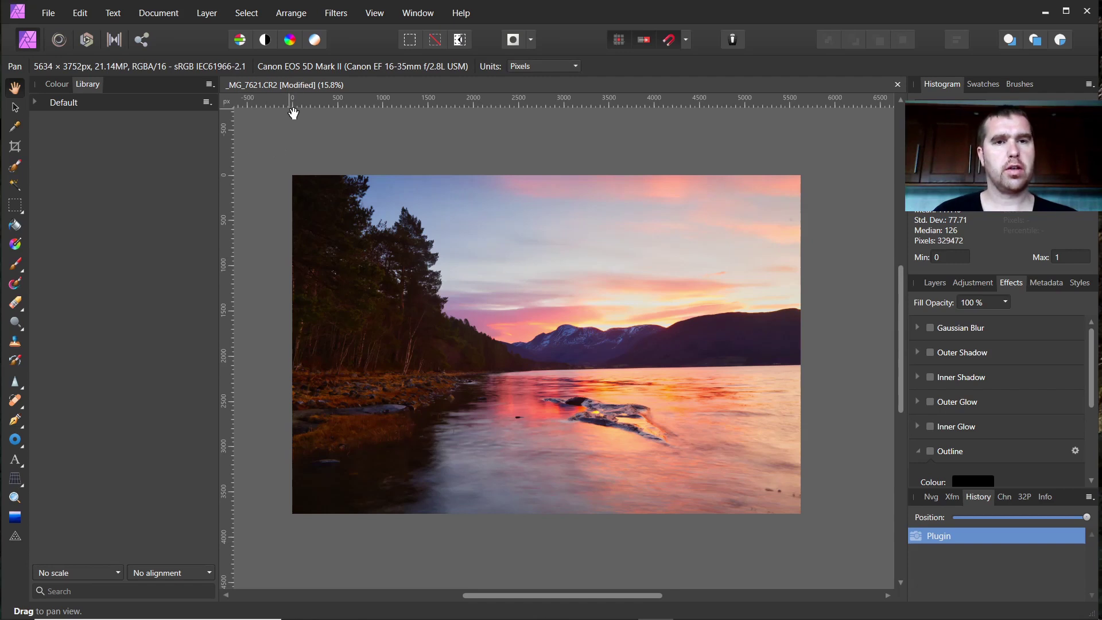
left_click(86, 40)
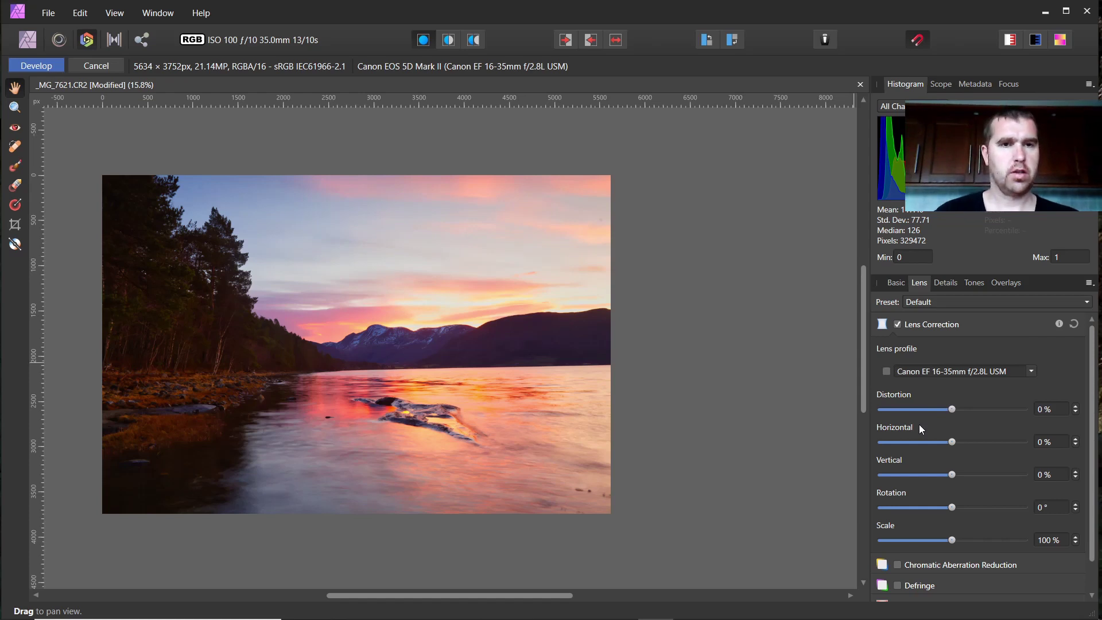
left_click(85, 59)
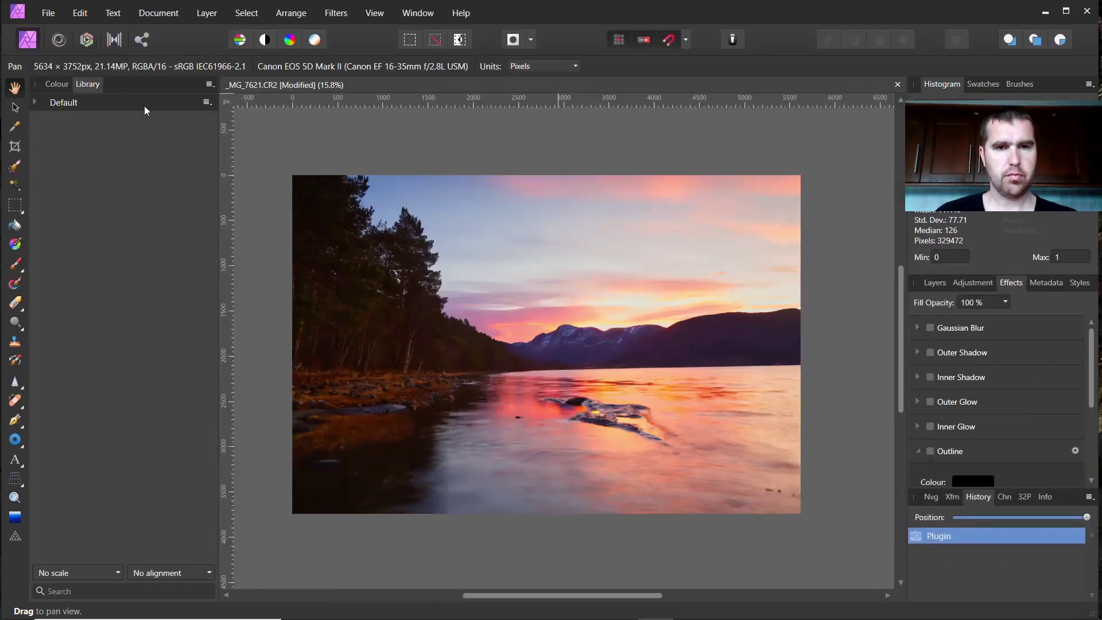